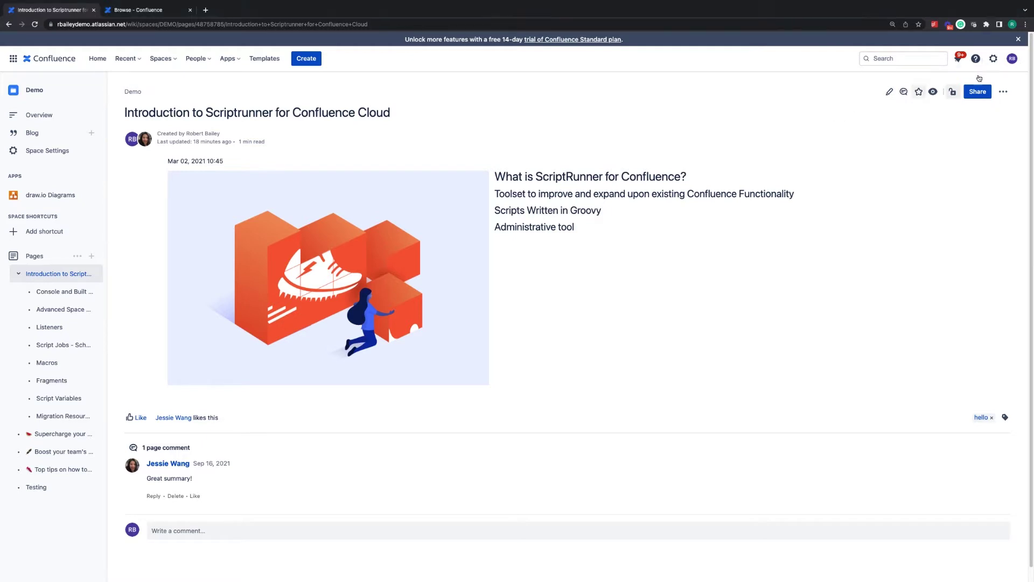
Bring up the ScriptRunner Browse page showing its Administer, Automate, Customise and Extend categories
left_click(151, 11)
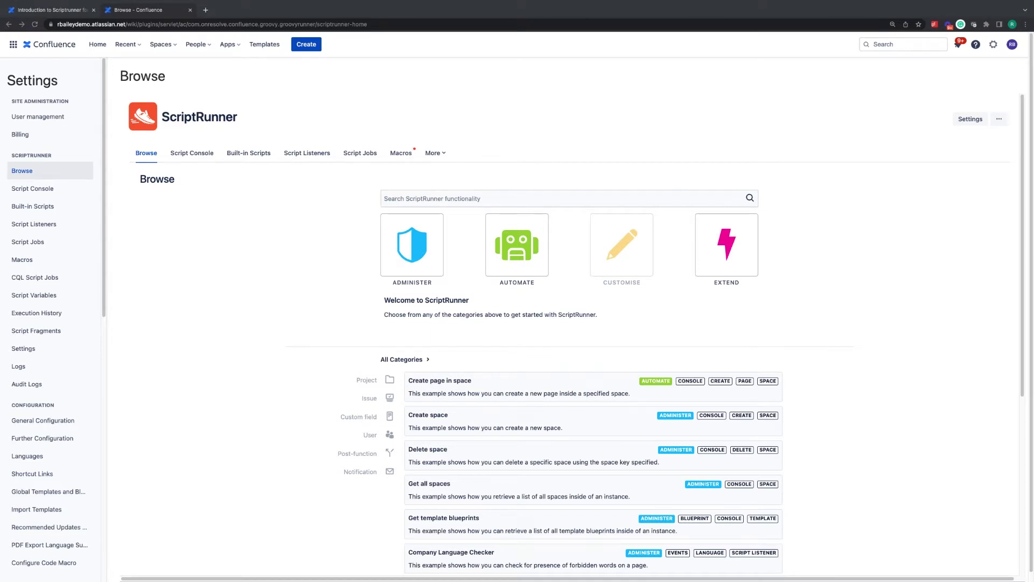
Return to the Introduction page and go to the Console and Built in Scripts page
left_click(53, 10)
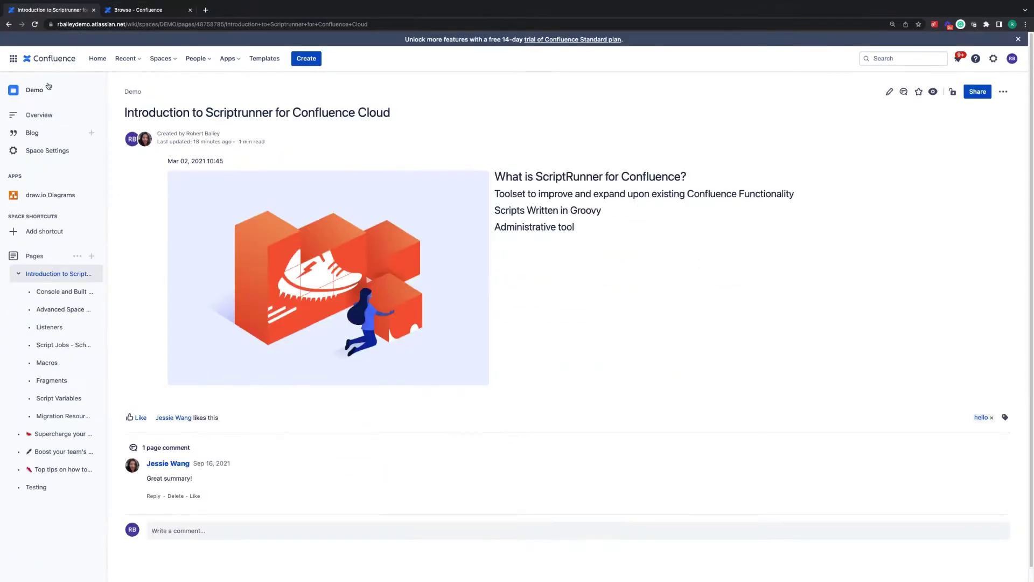
left_click(67, 294)
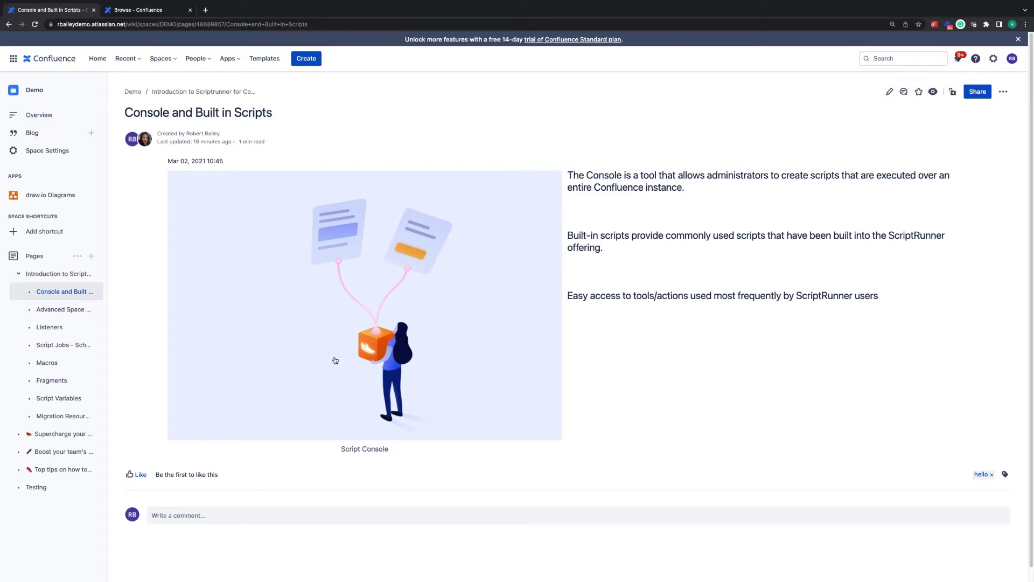
In ScriptRunner's Script Console, enter the test line 'This is my script'
left_click(143, 11)
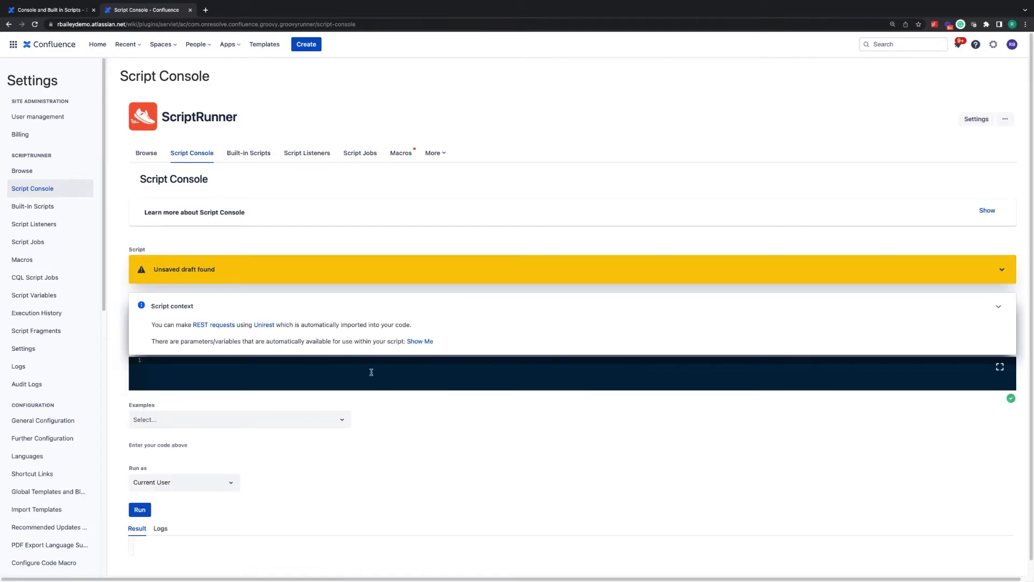
type("Th")
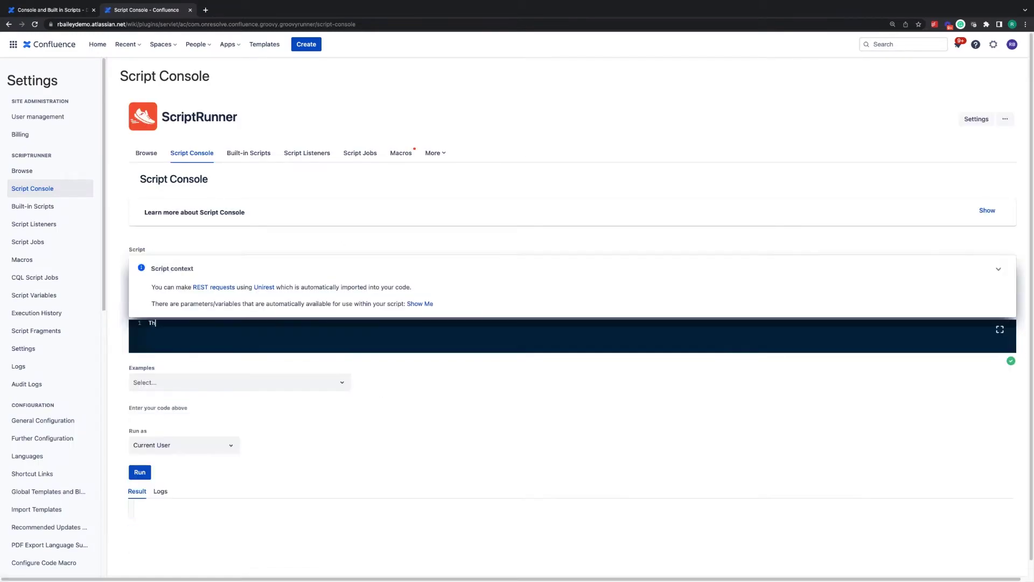
type("is is my script")
Keep Run as set to Current User and clear the test line from the editor
left_click(150, 446)
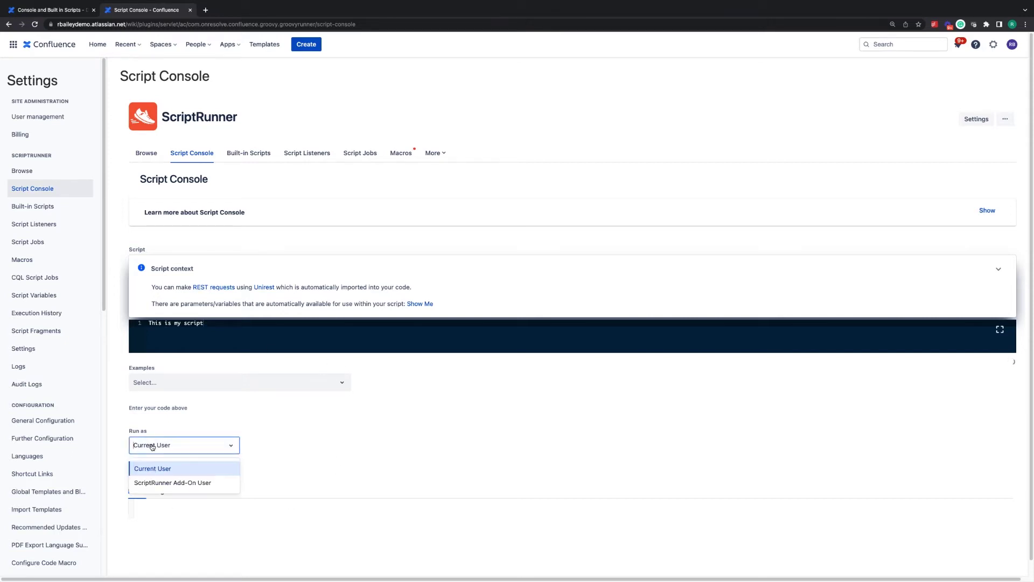
left_click(392, 467)
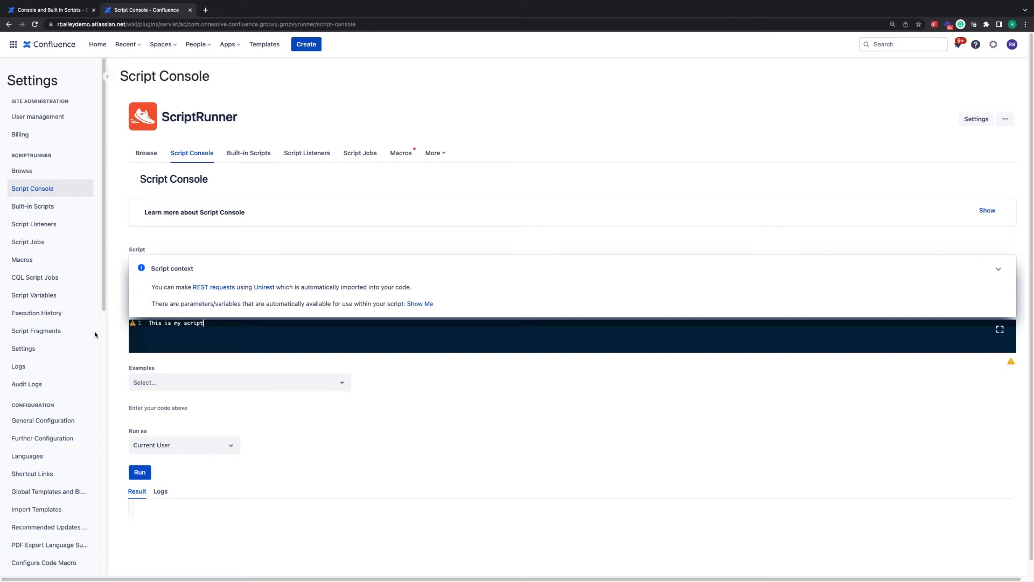
left_click_drag(216, 326, 149, 323)
key("BackSpace")
left_click(184, 381)
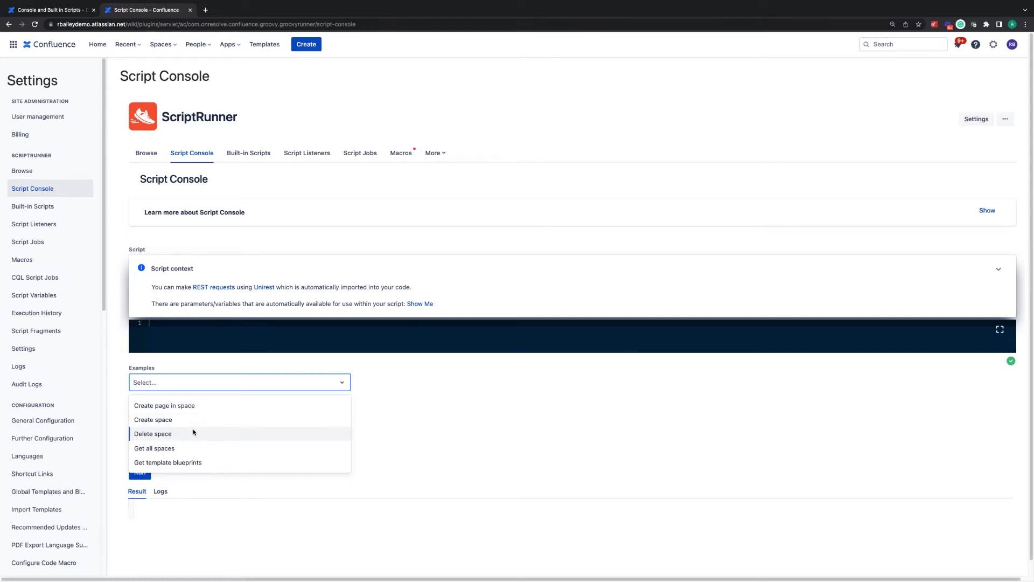
Load the Get template blueprints example script and select its line of code
left_click(196, 462)
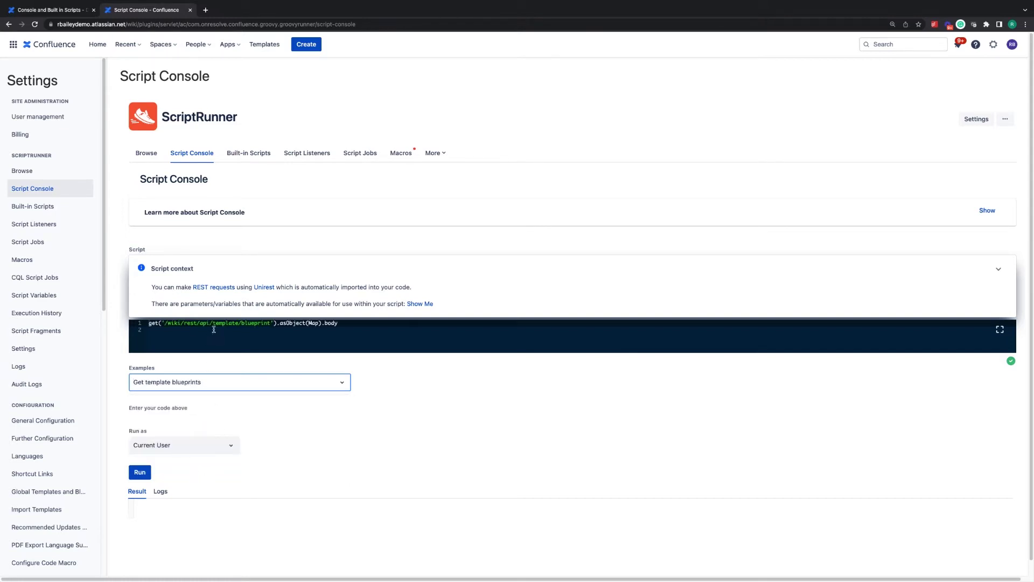
left_click_drag(340, 324, 148, 323)
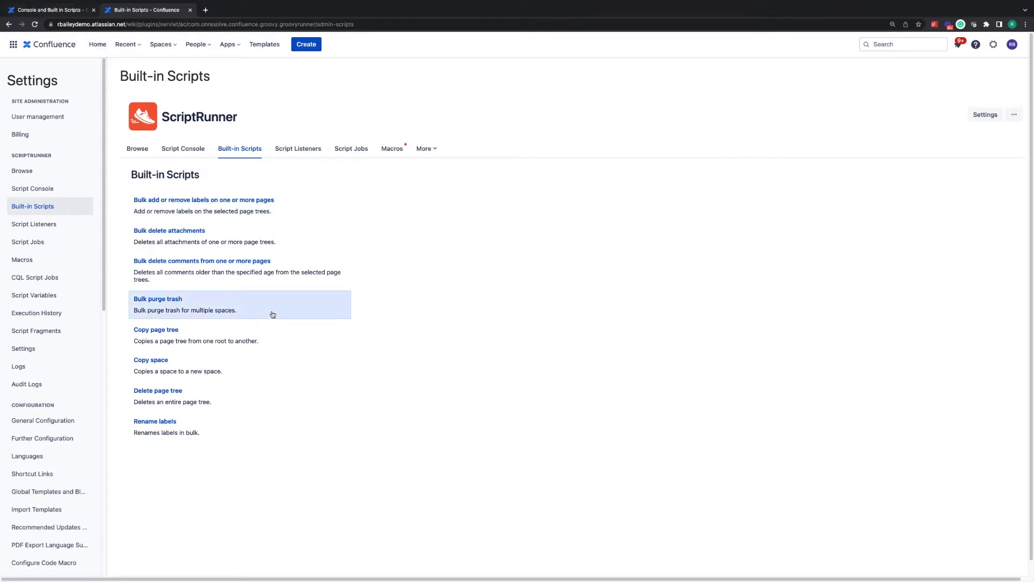
Open the Rename labels built-in script after checking the page's current label
left_click(161, 428)
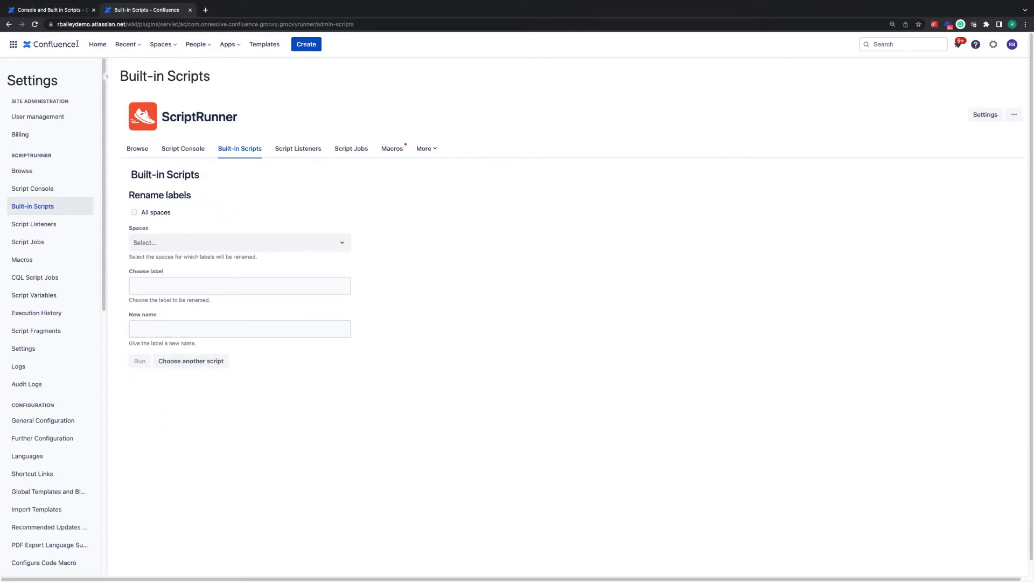
left_click(69, 15)
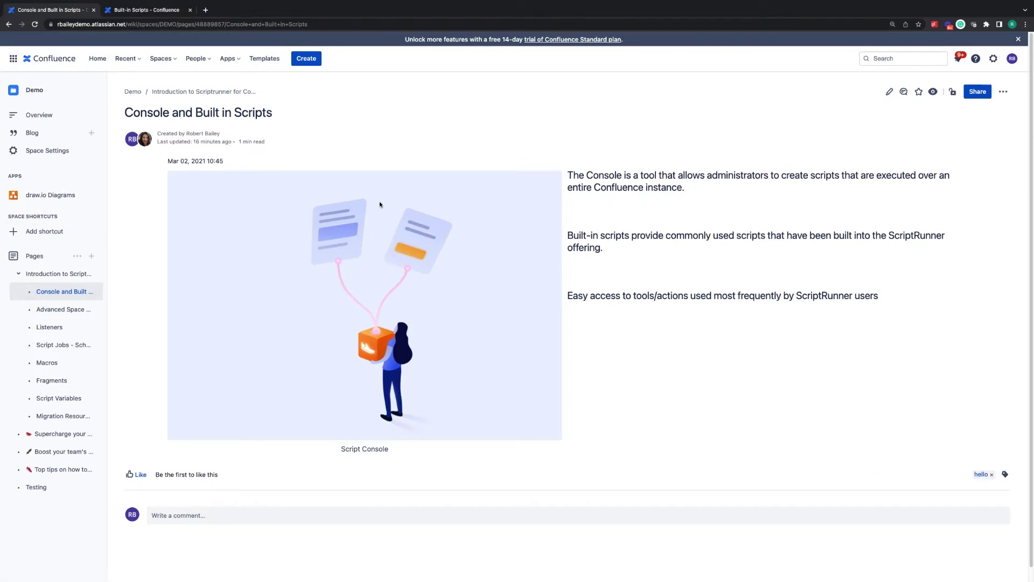
left_click(145, 10)
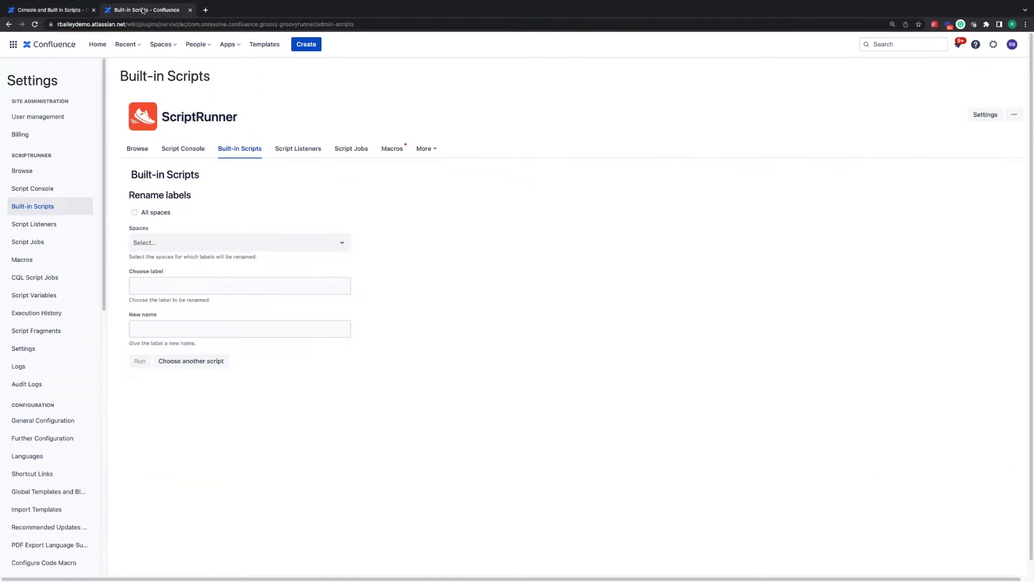
Tick All spaces, enter label 'hello' with new name 'goodbye', and run it
left_click(134, 213)
left_click(203, 286)
type("hello")
key("Tab")
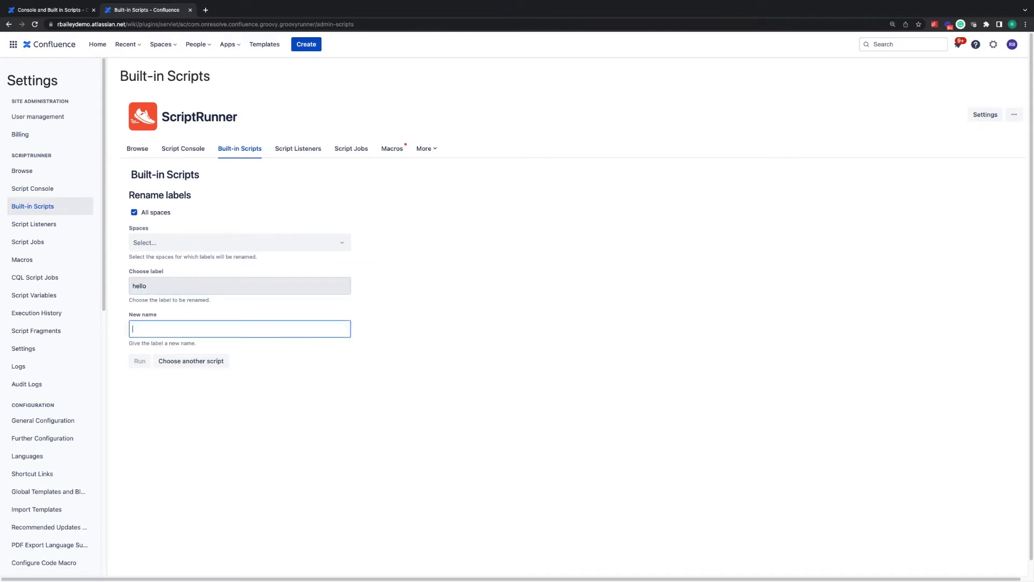
type("goodvye")
key("BackSpace")
key("BackSpace")
type("bye")
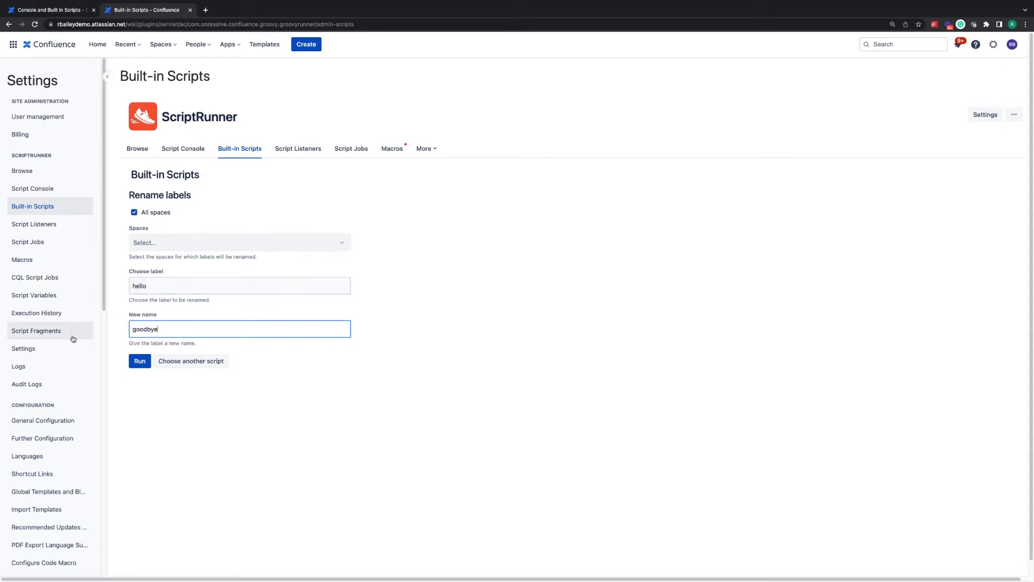
left_click(140, 367)
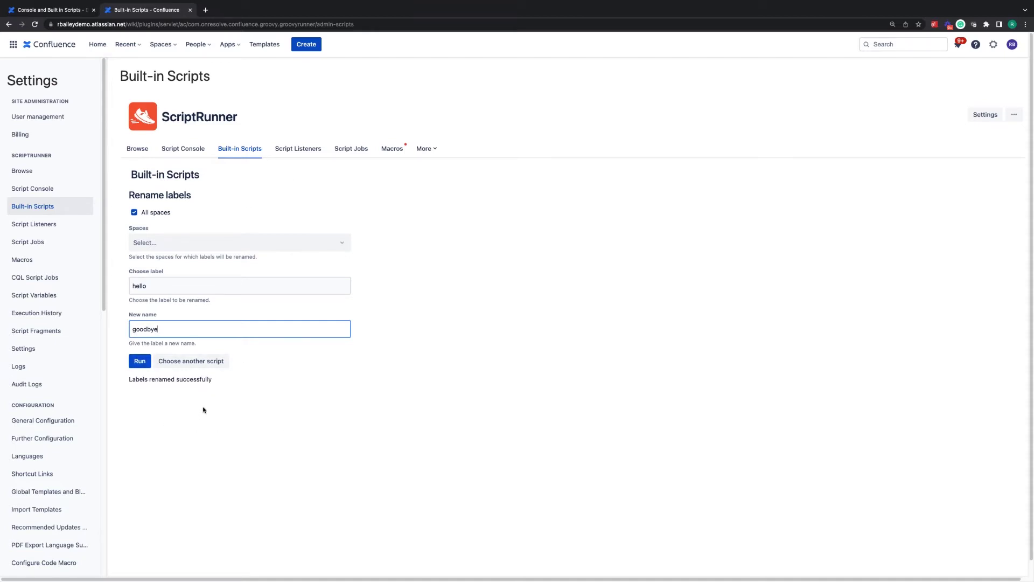
Reload the Console page to confirm the 'goodbye' label, then view Advanced Space Functionality
left_click(66, 16)
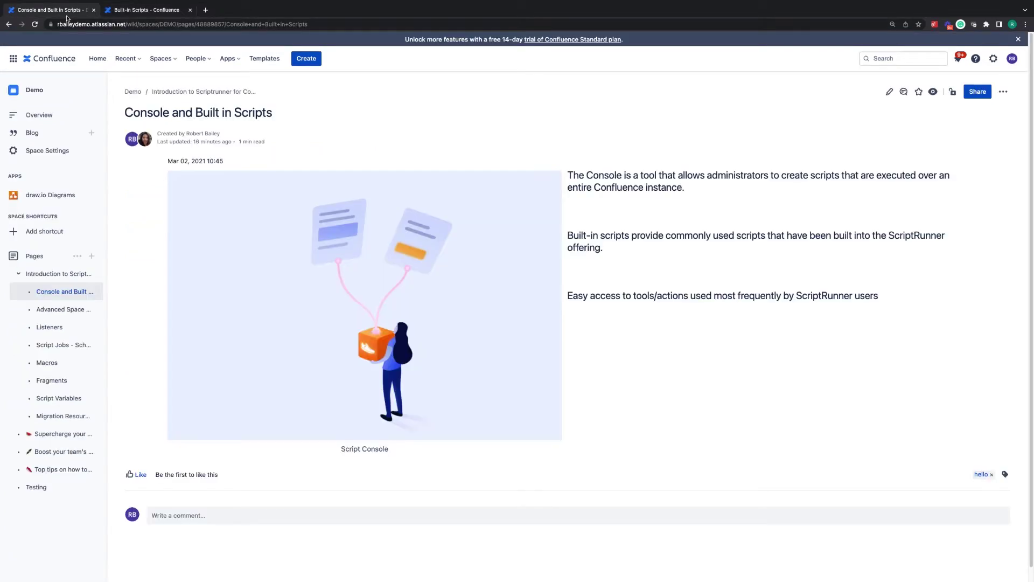
left_click(34, 25)
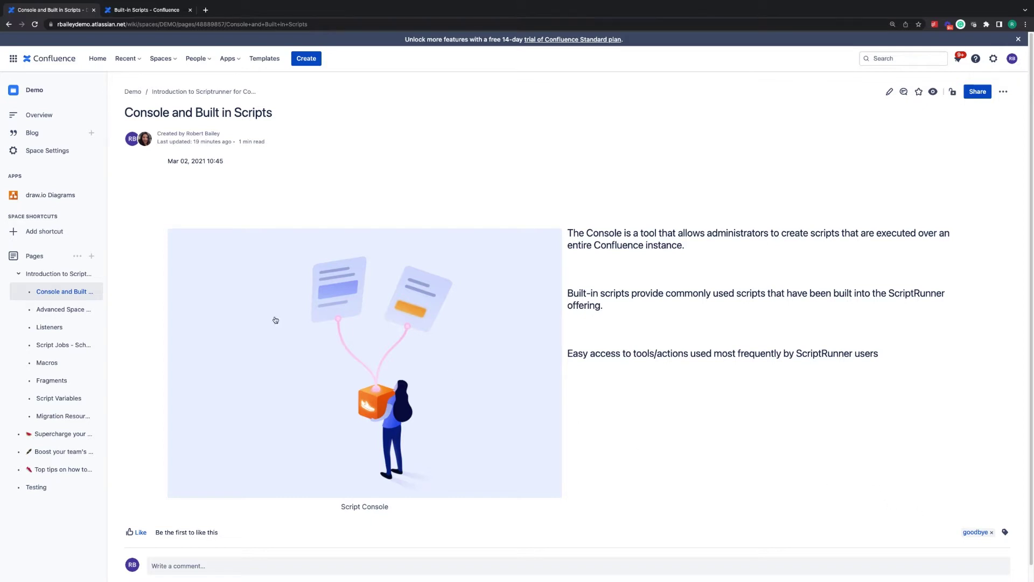
left_click(69, 310)
scroll(595, 464, "down", 1)
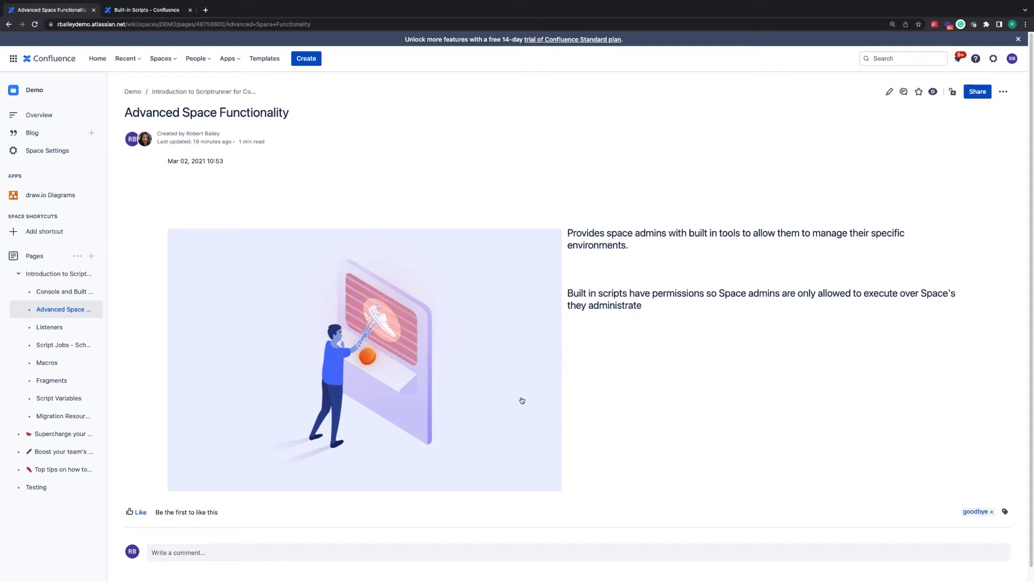
right_click(46, 10)
left_click(59, 62)
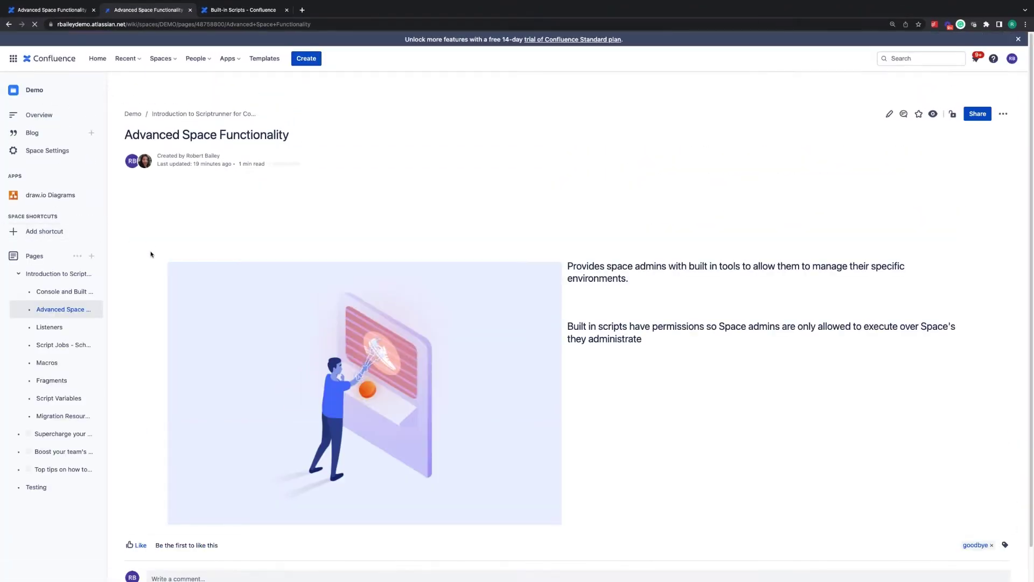
left_click(49, 152)
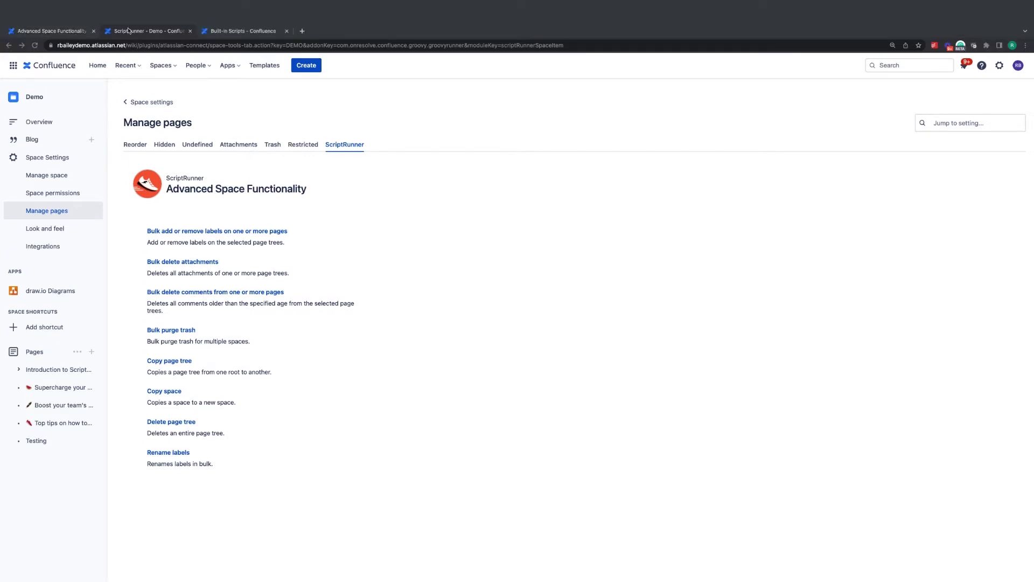
key("super+w")
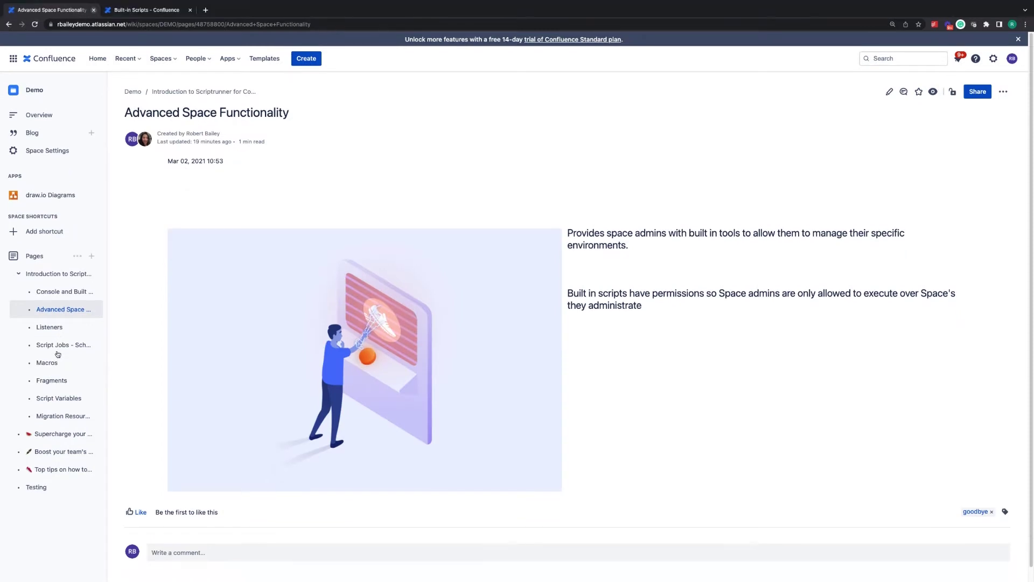
View the Demo space's Listeners page, then ScriptRunner's Script Listeners administration page
left_click(49, 327)
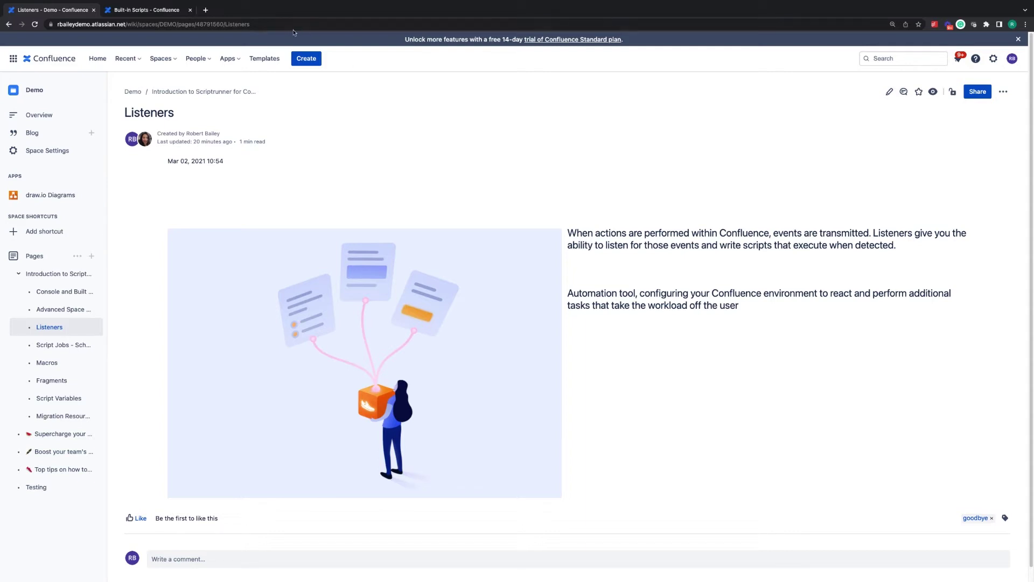
left_click(152, 11)
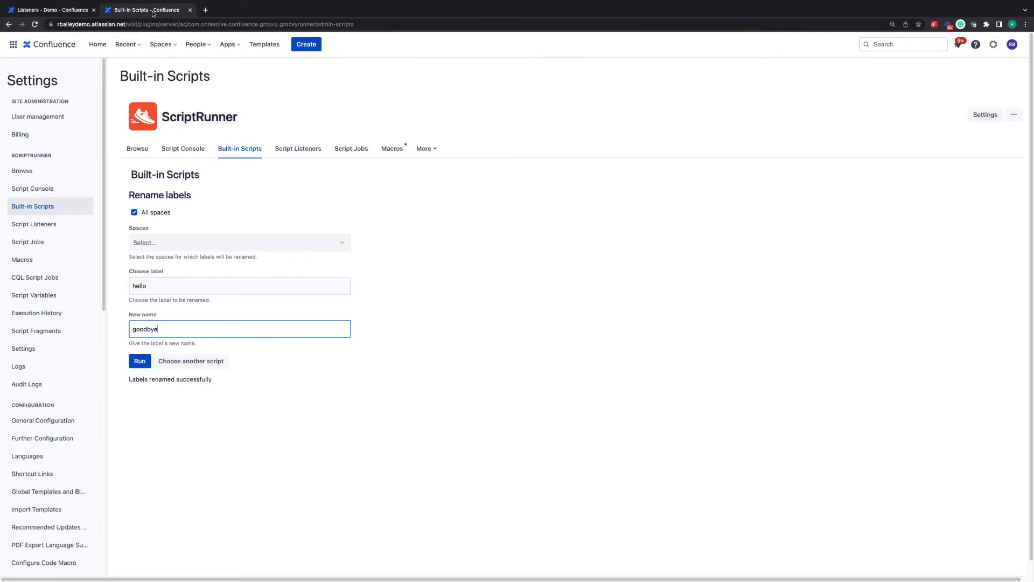
left_click(56, 225)
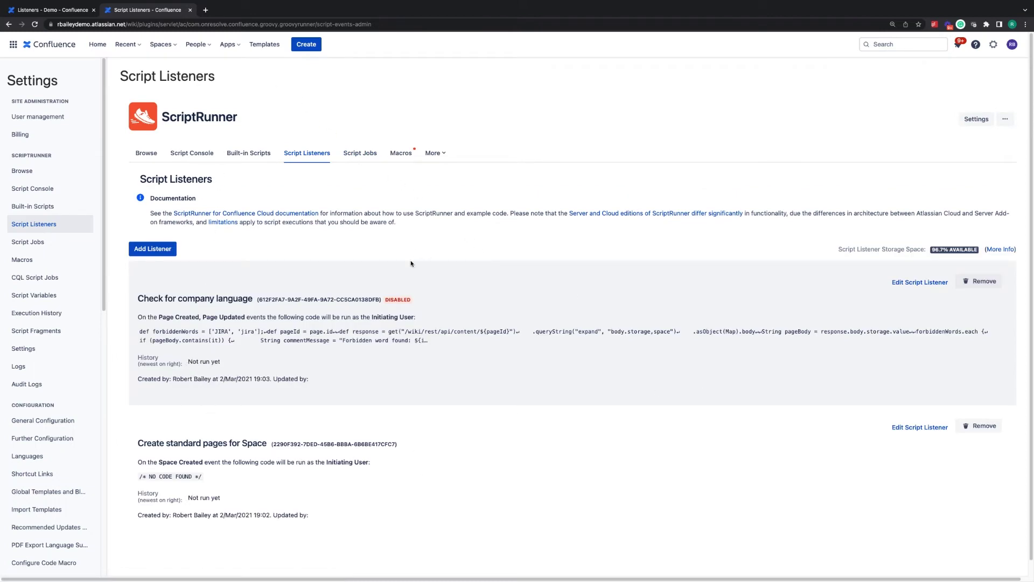
Edit the Check for company language listener, reviewing its events and keeping run-as Current User
left_click(936, 283)
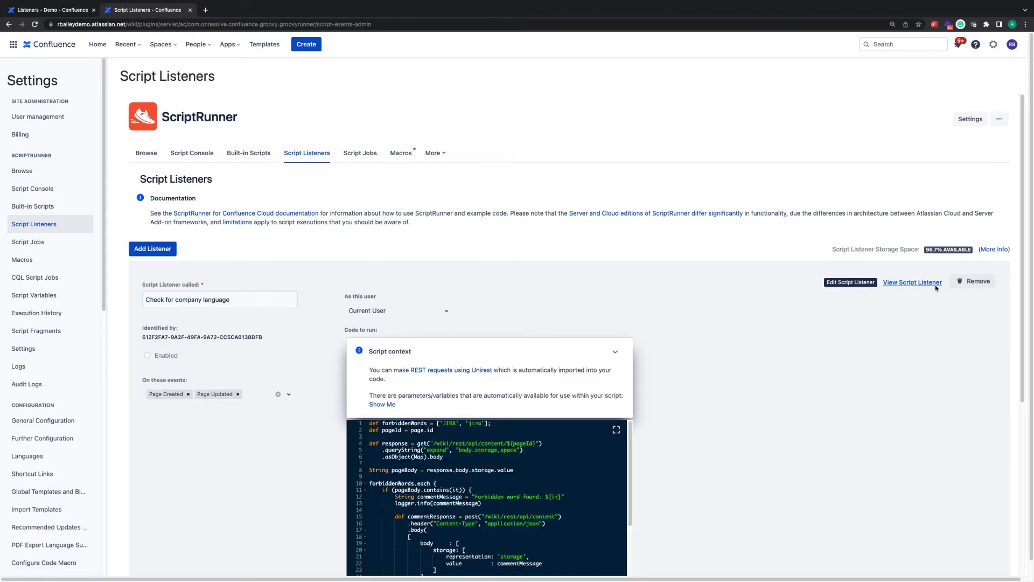
scroll(625, 294, "down", 3)
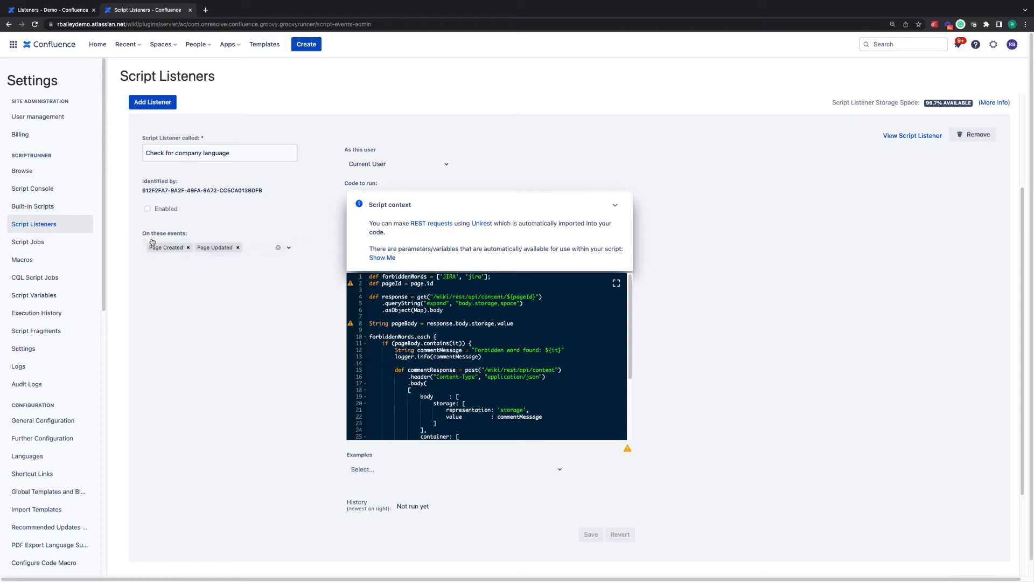
left_click(265, 249)
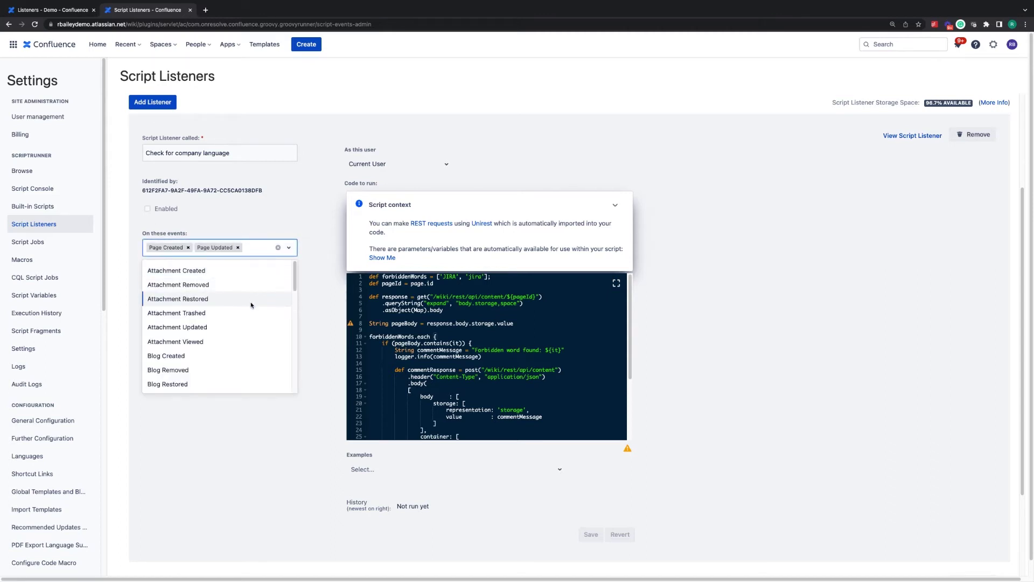
scroll(257, 295, "down", 10)
left_click(235, 399)
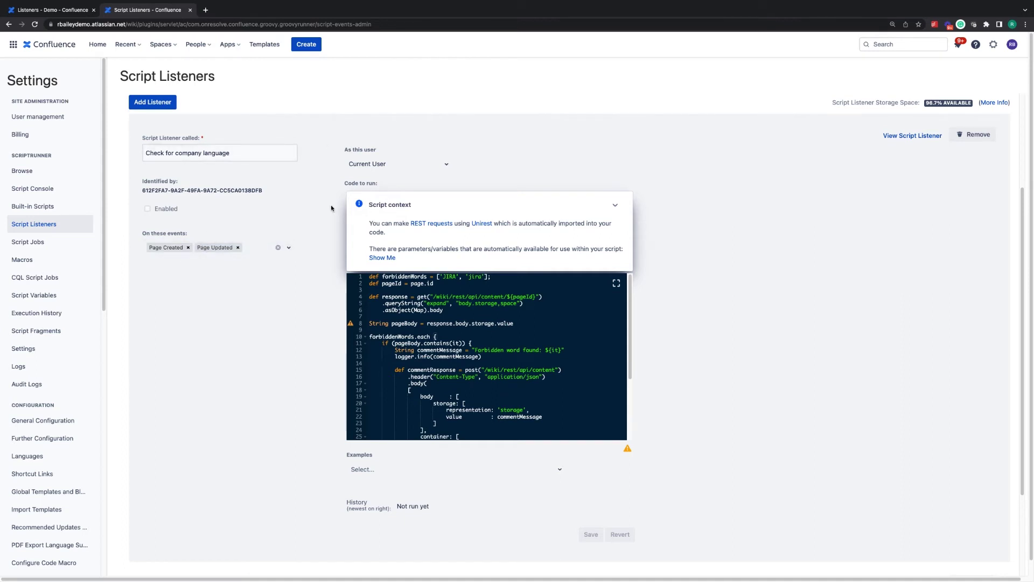
left_click(362, 168)
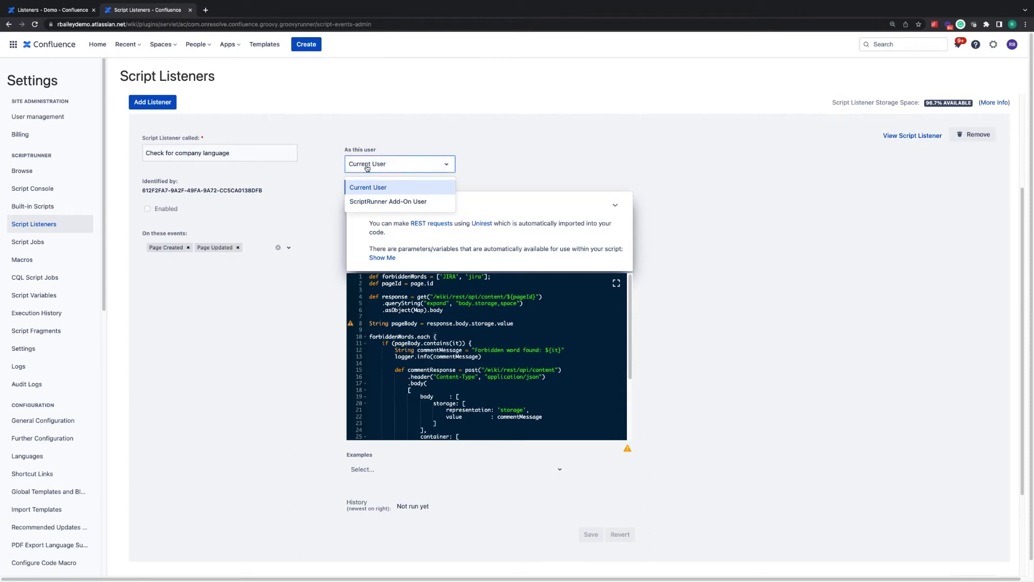
left_click(252, 371)
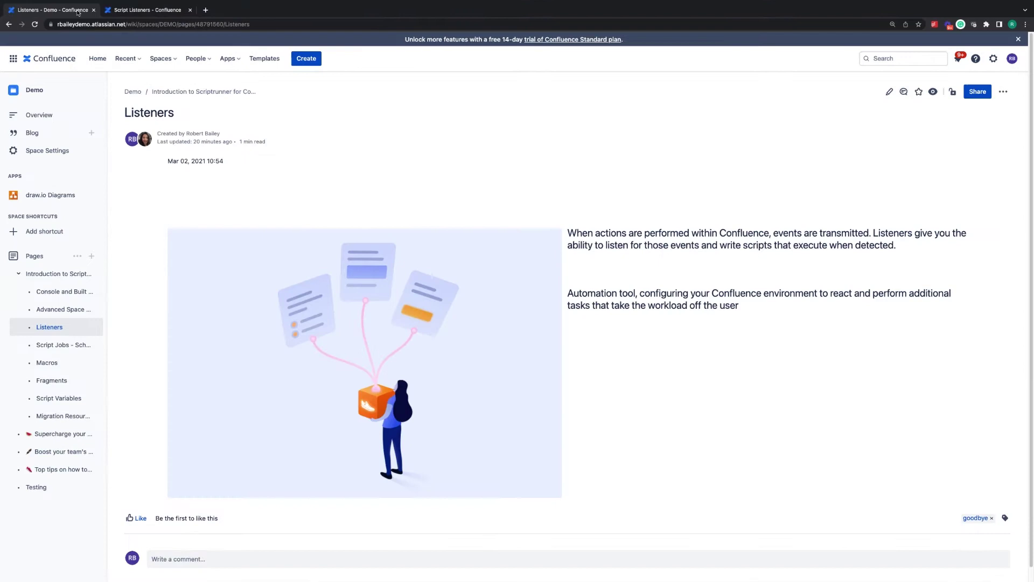
Go back to the Listeners page and view Script Jobs - Scheduled Scripts
key("ctrl+shift+Tab")
left_click(52, 345)
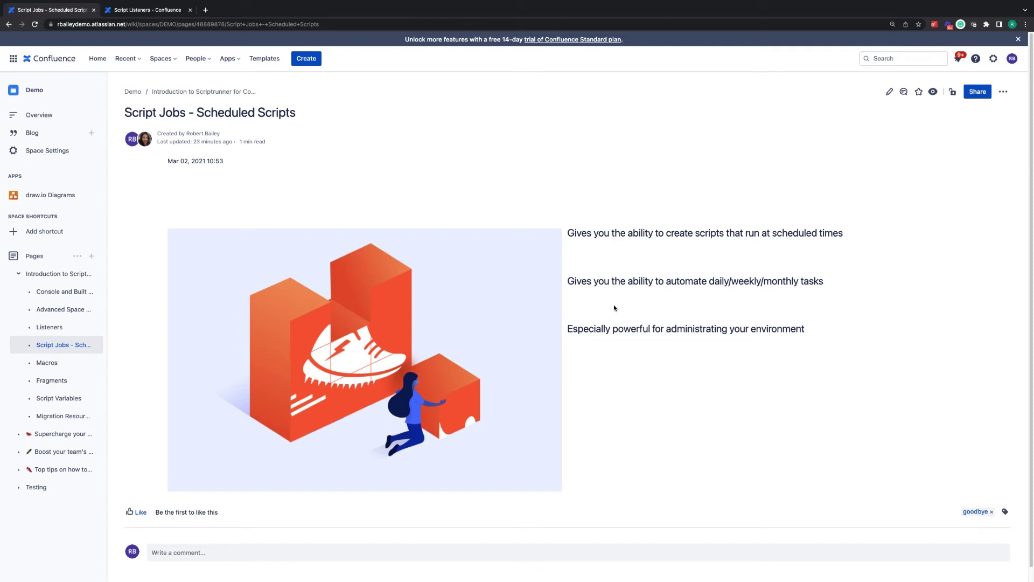
Open ScriptRunner's Script Jobs page and edit the Delete old versions job
left_click(148, 11)
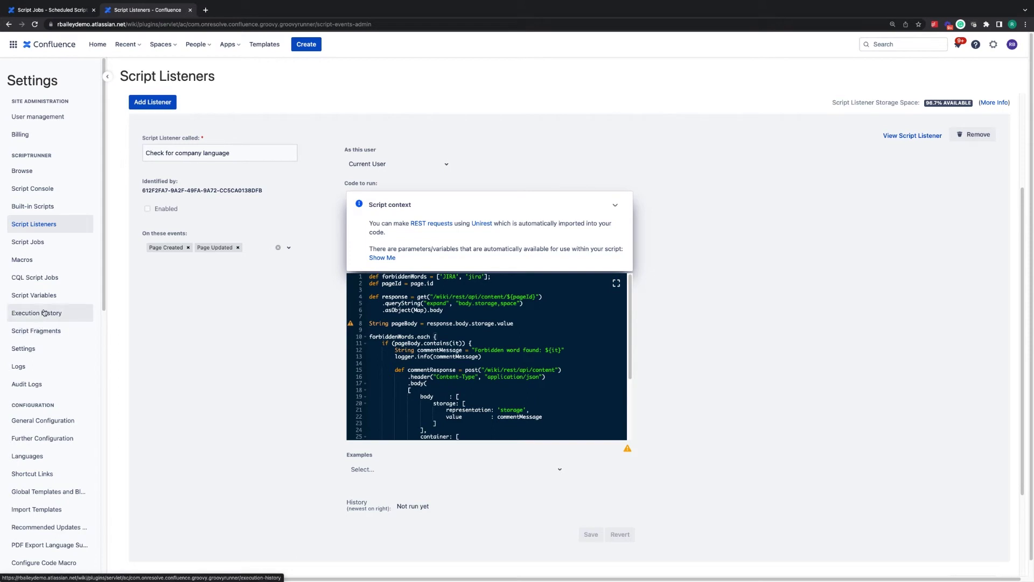
left_click(35, 245)
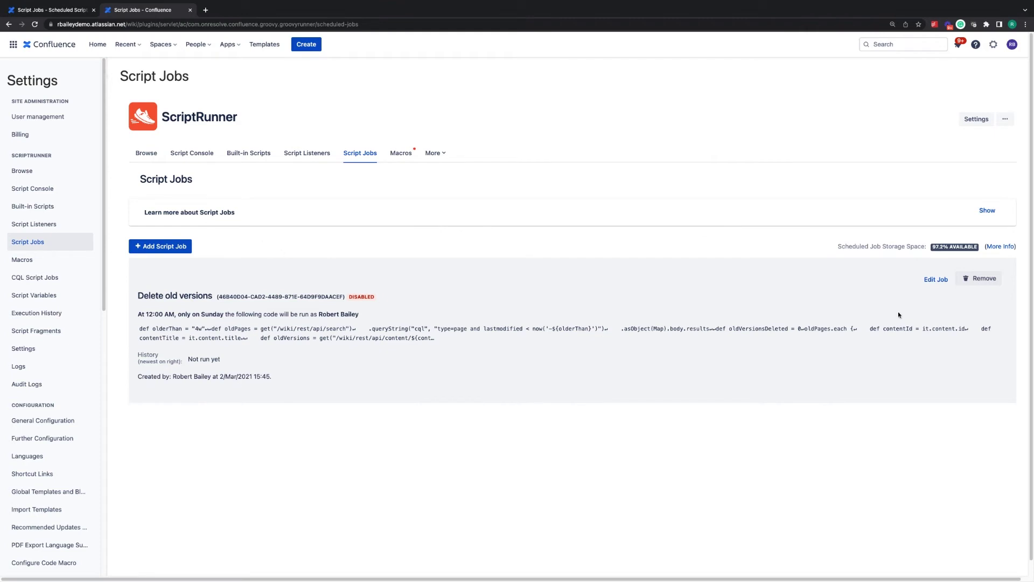
left_click(934, 280)
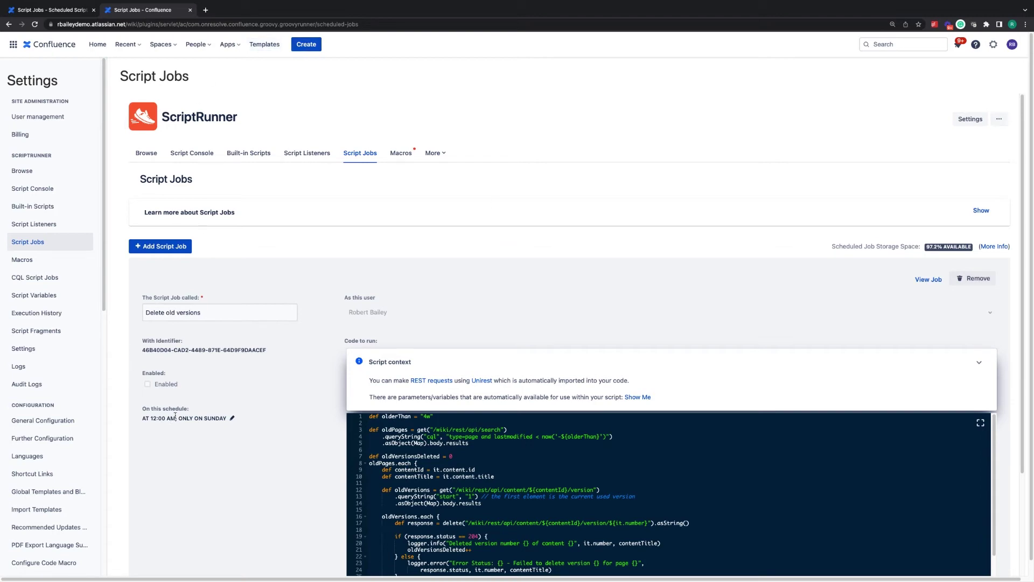
Try a monthly schedule on the 2nd, then cancel to keep 12:00 AM Sunday
left_click(233, 418)
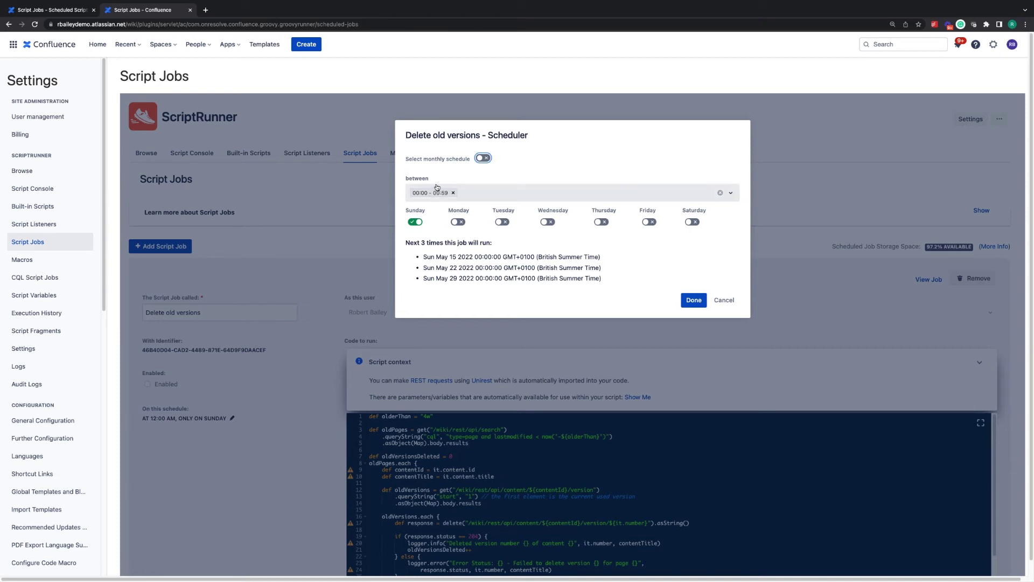
left_click(483, 157)
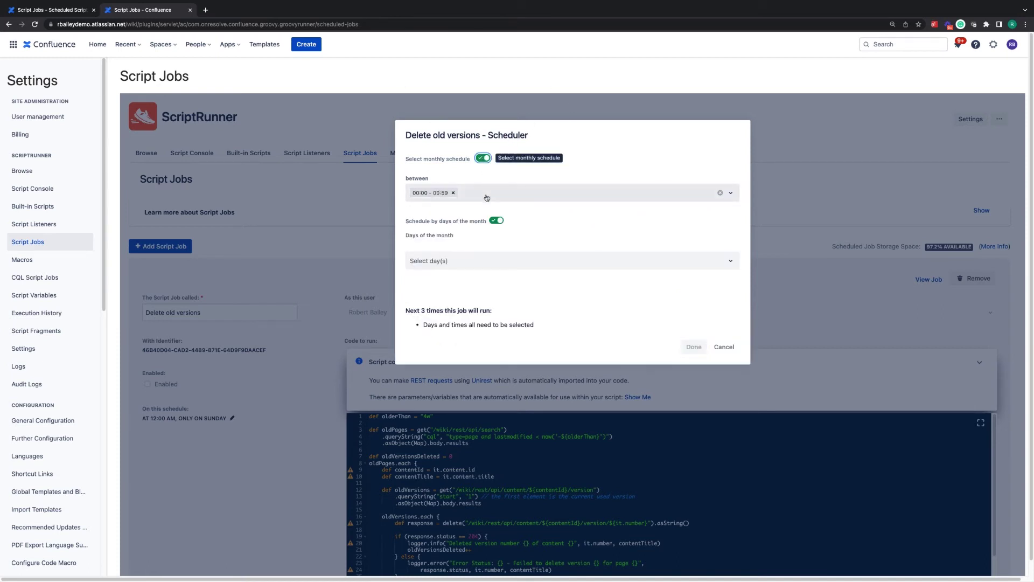
left_click(509, 263)
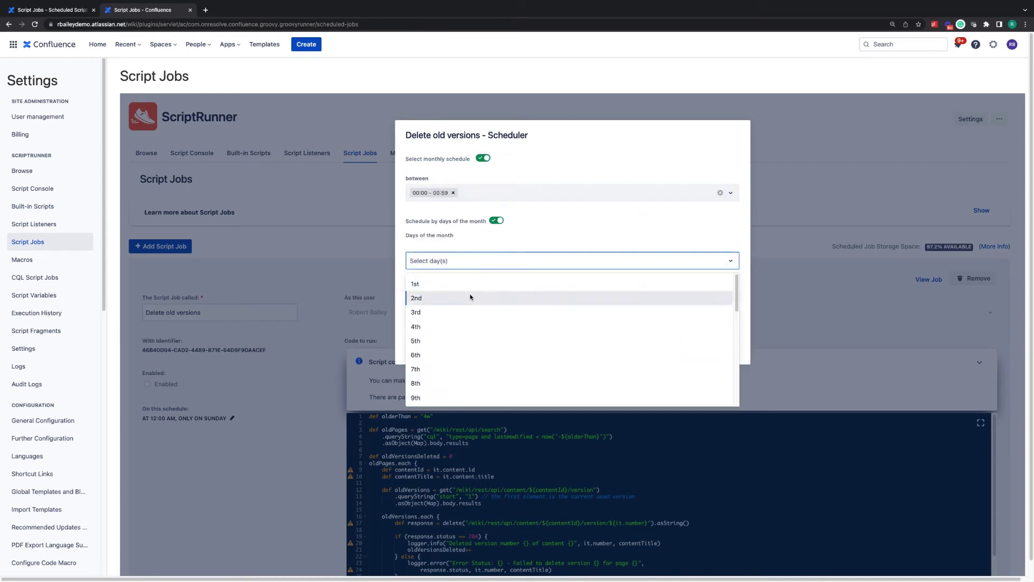
left_click(487, 296)
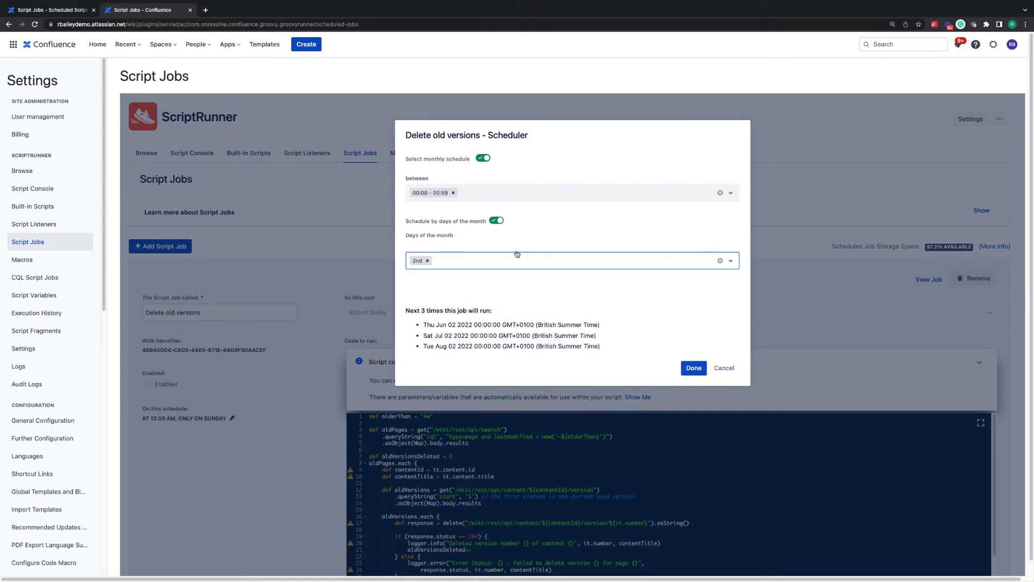
left_click(724, 369)
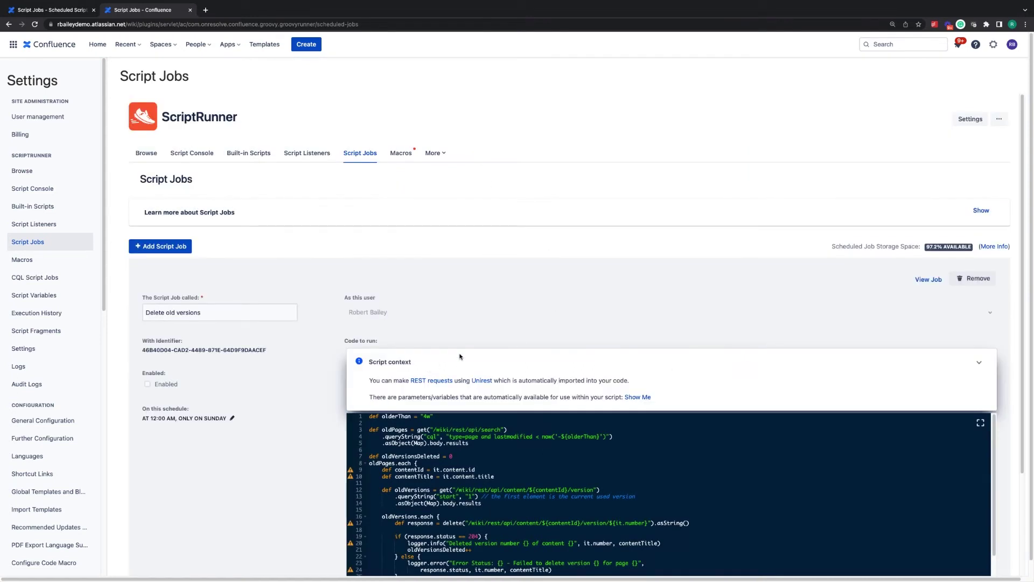
Scroll through the rest of the job code, then return to the Demo space tab
scroll(388, 349, "down", 3)
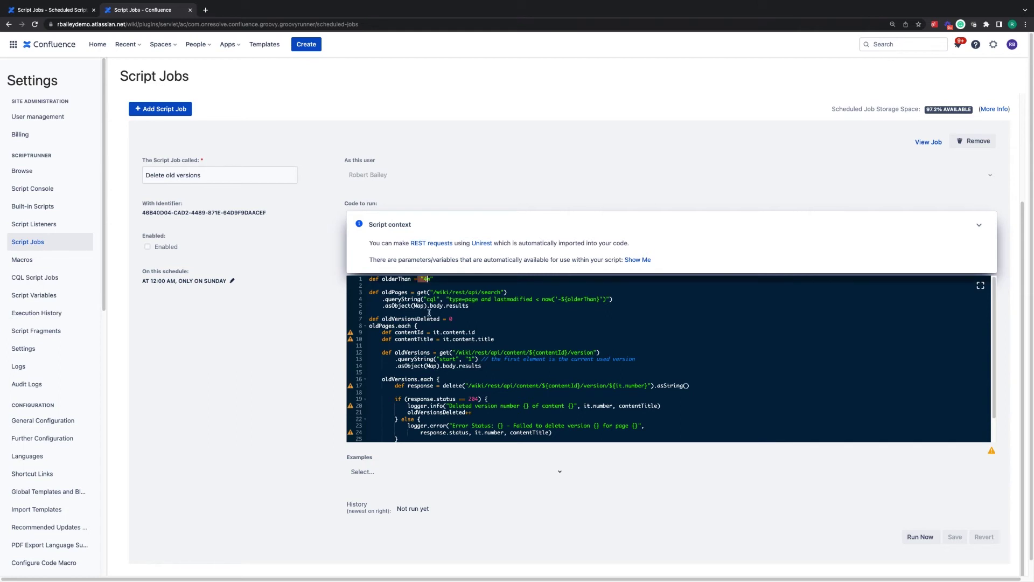
scroll(463, 358, "down", 3)
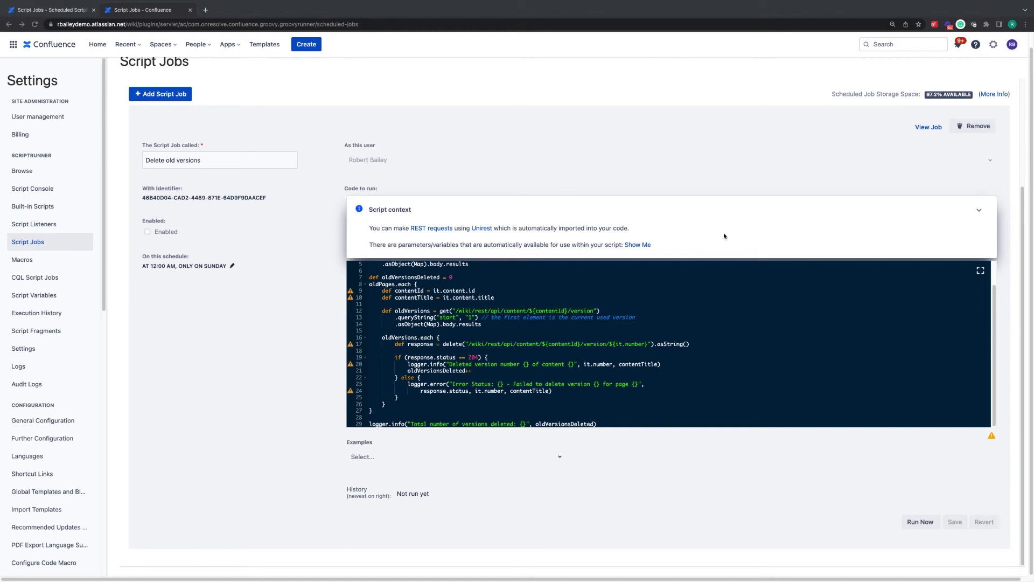
left_click(58, 12)
Open the Demo space's Macros page and put it into edit mode
left_click(51, 363)
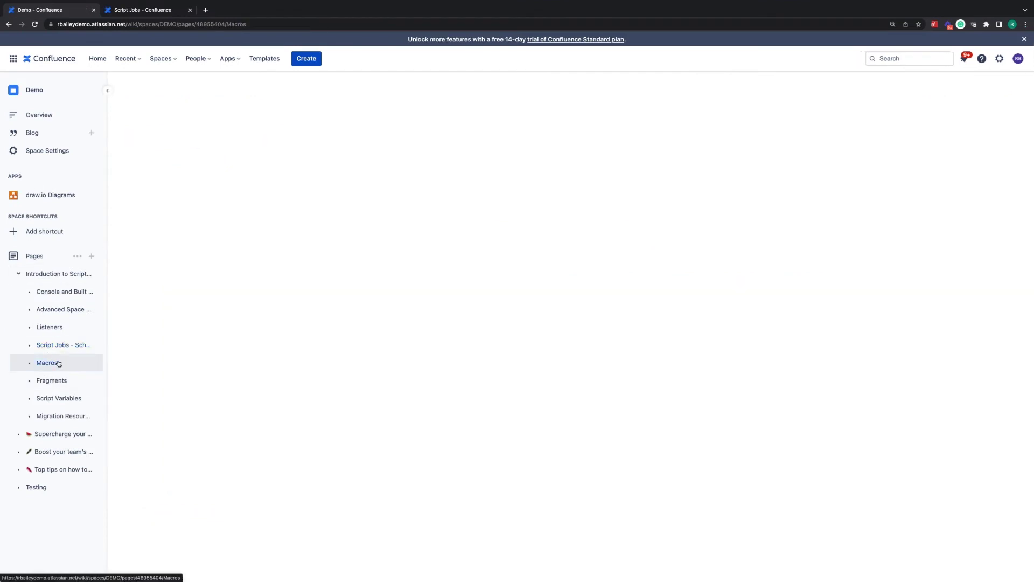
scroll(471, 307, "down", 1)
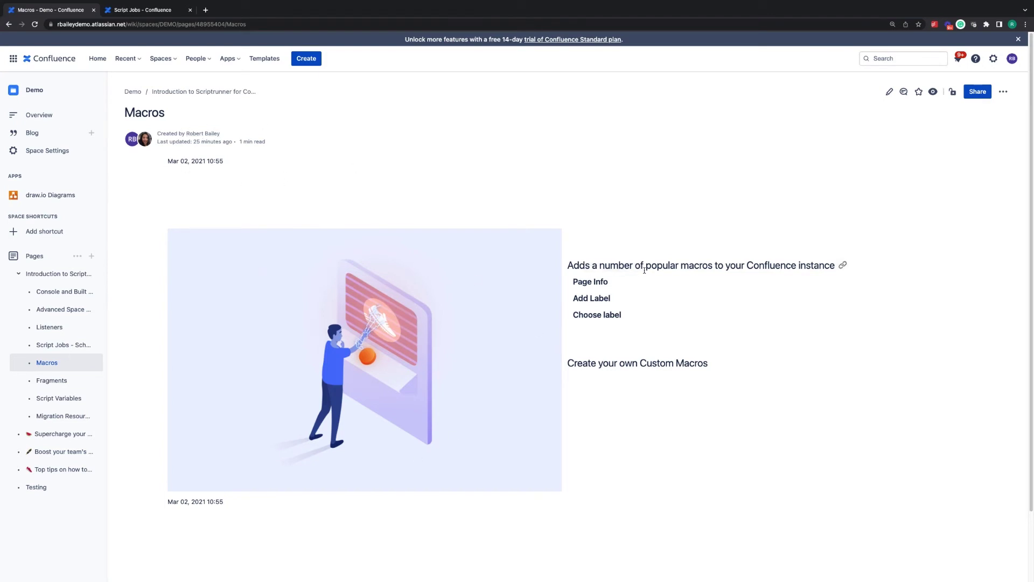
left_click(890, 92)
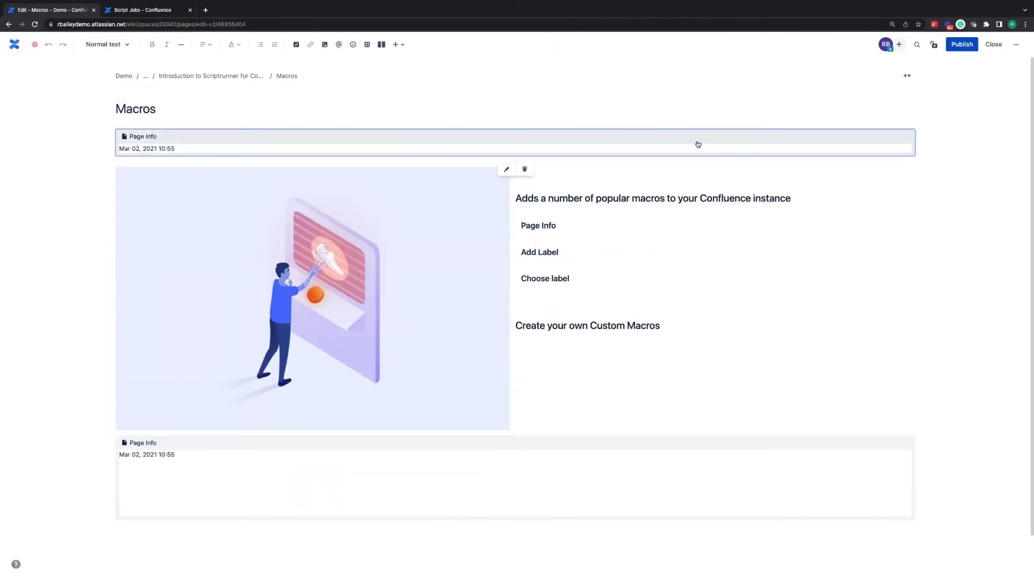
Review the Page Info macro's Information Type options, then close the editor unchanged
left_click(515, 170)
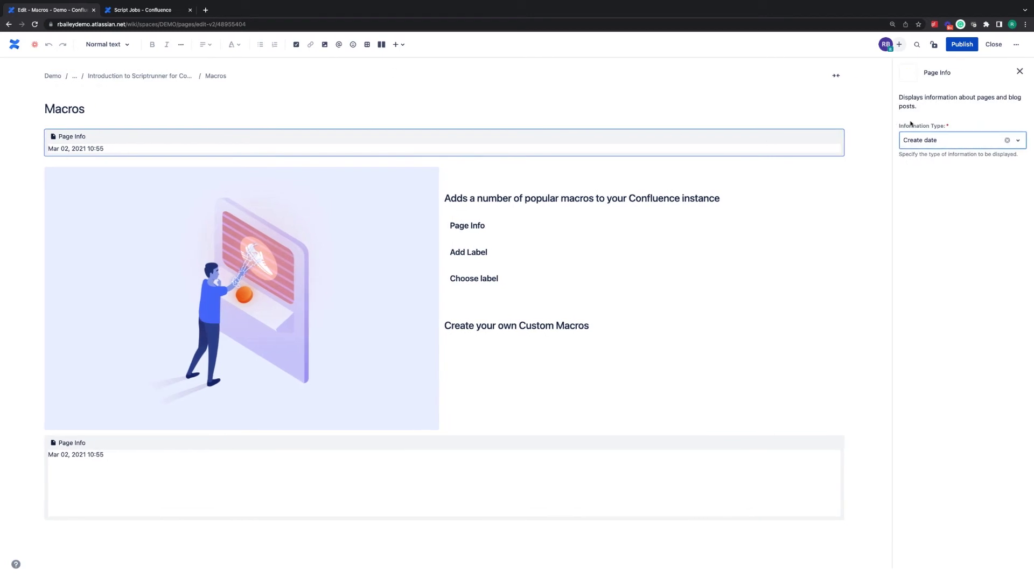
left_click(926, 140)
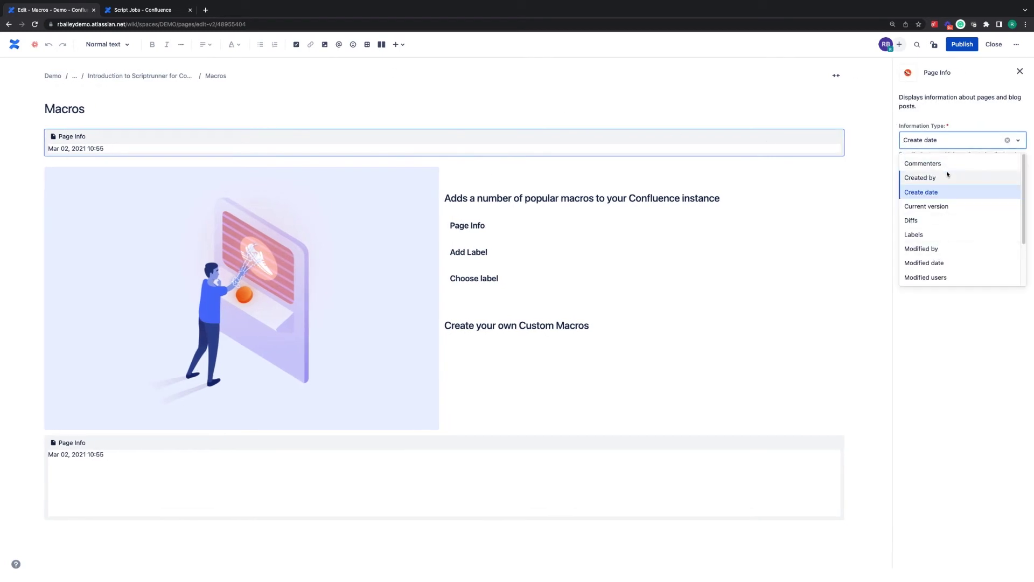
scroll(945, 219, "down", 1)
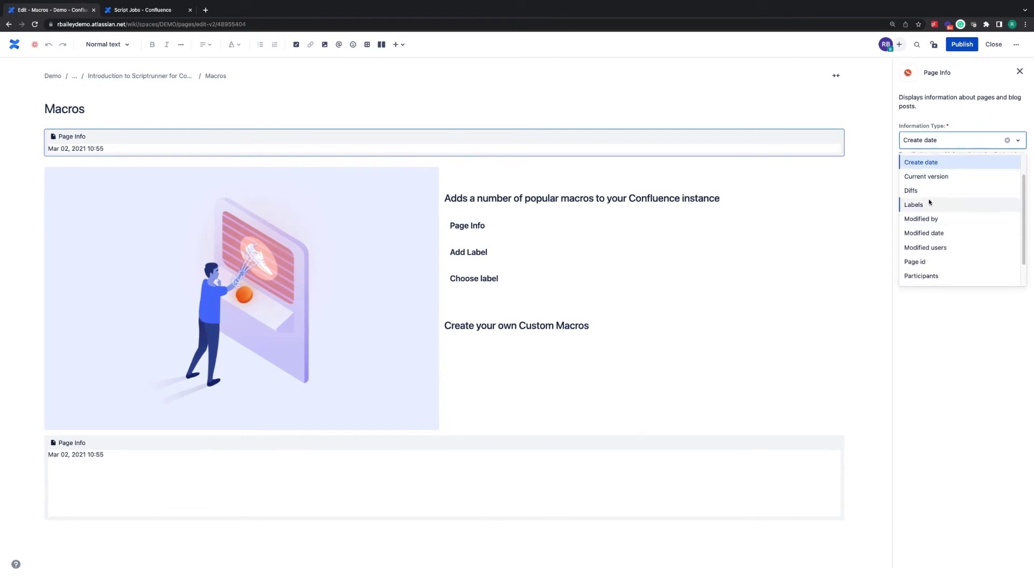
left_click(1020, 71)
left_click(994, 44)
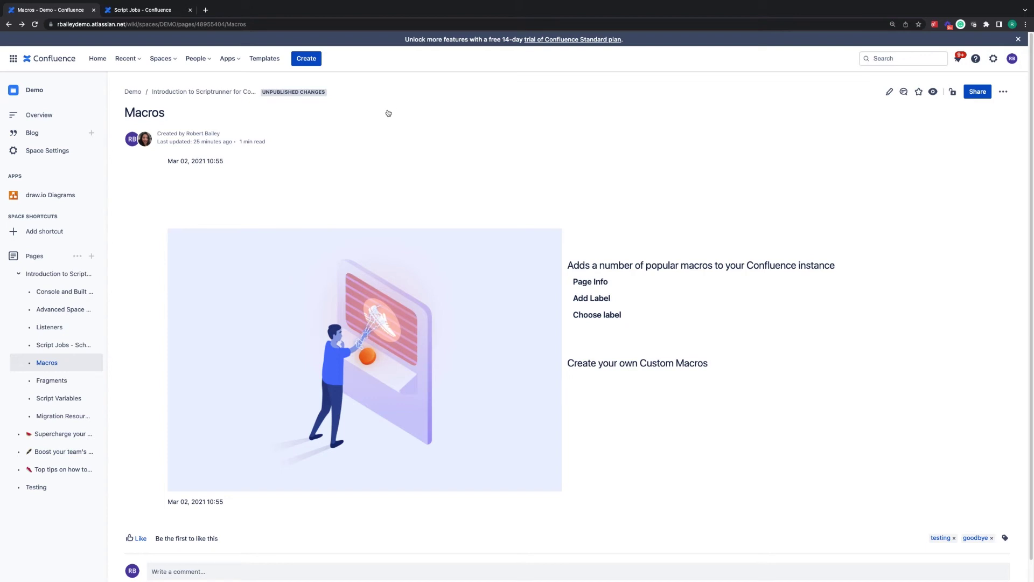
Start a new custom macro in ScriptRunner settings, then go back to the Demo space tab
left_click(170, 16)
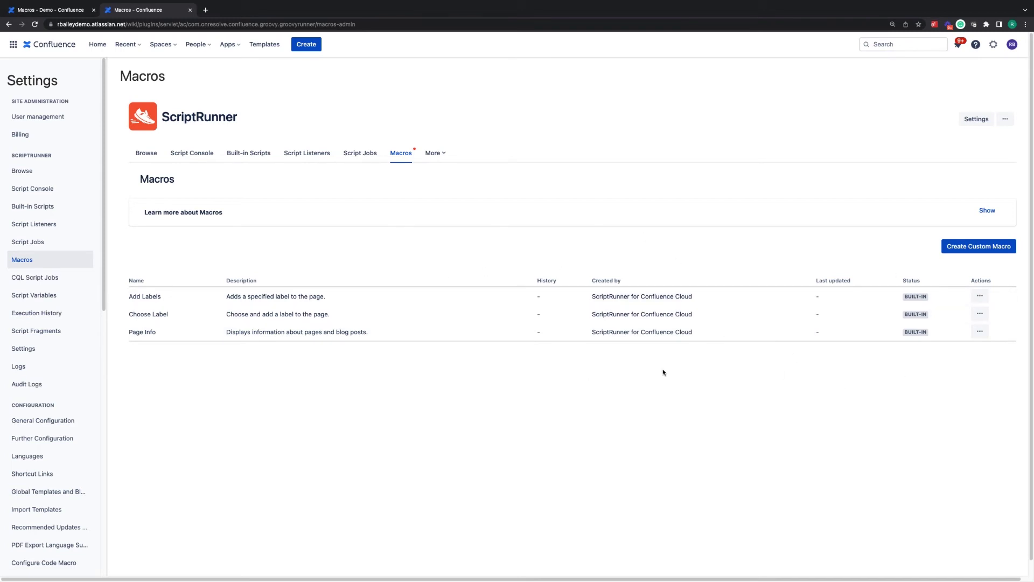
left_click(988, 251)
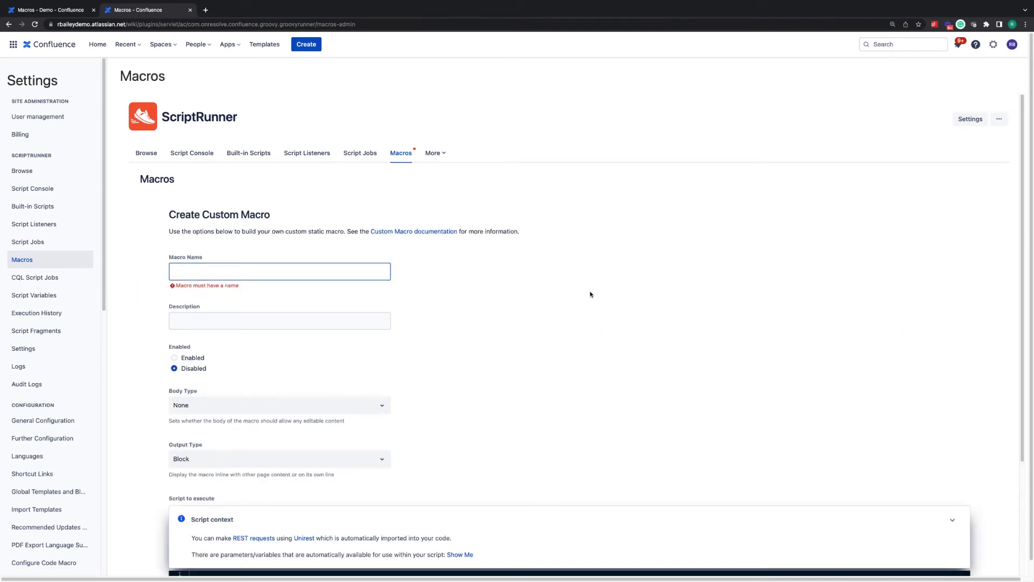
scroll(548, 288, "down", 2)
scroll(547, 291, "down", 1)
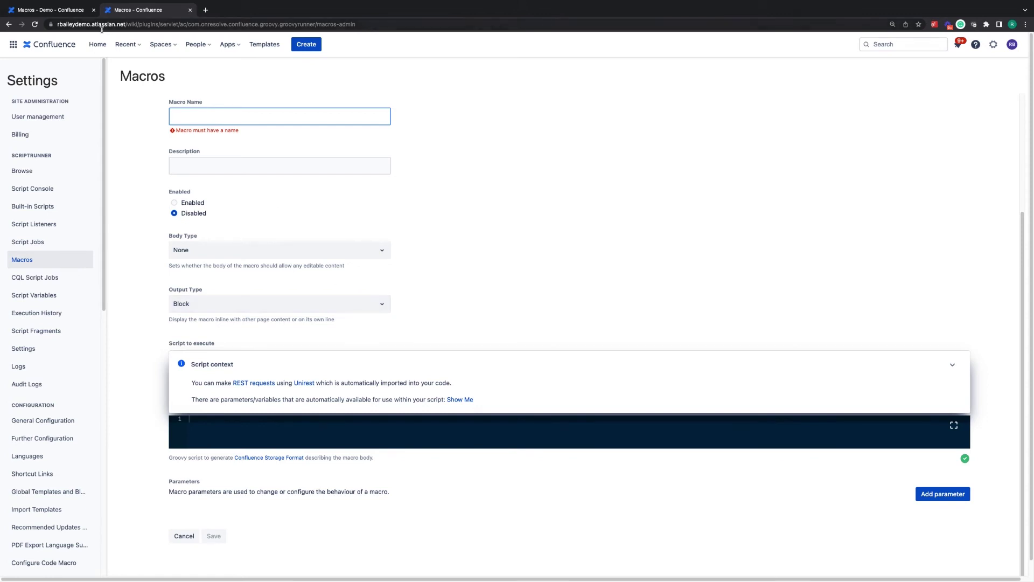
key("super+1")
left_click(57, 383)
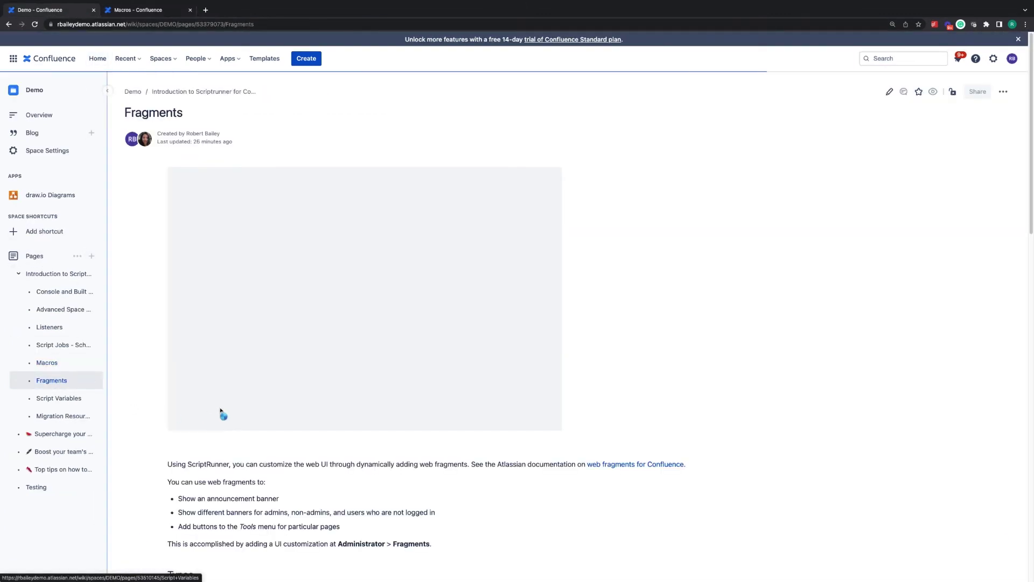
scroll(386, 377, "down", 1)
scroll(385, 377, "down", 1)
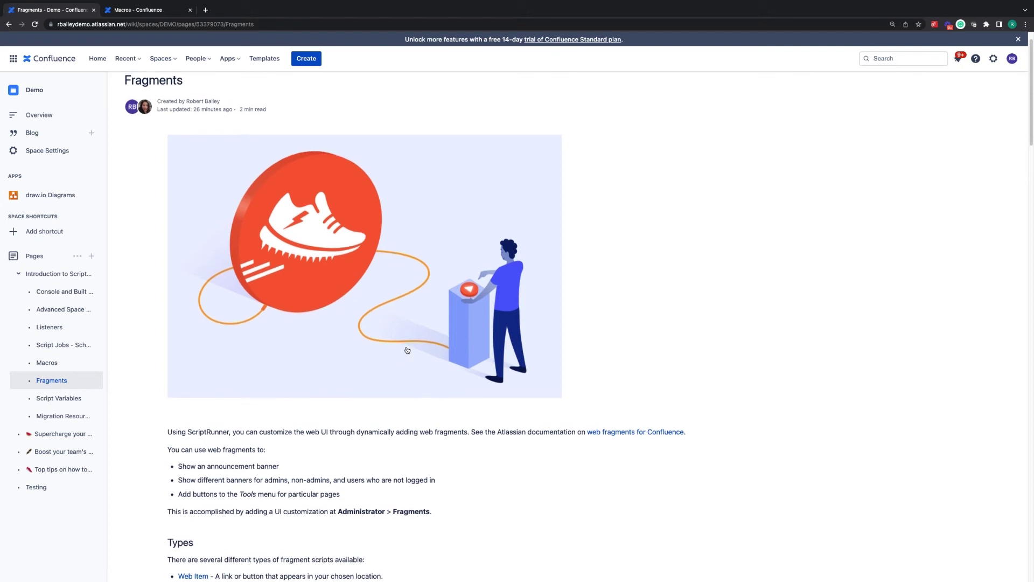
scroll(387, 350, "up", 2)
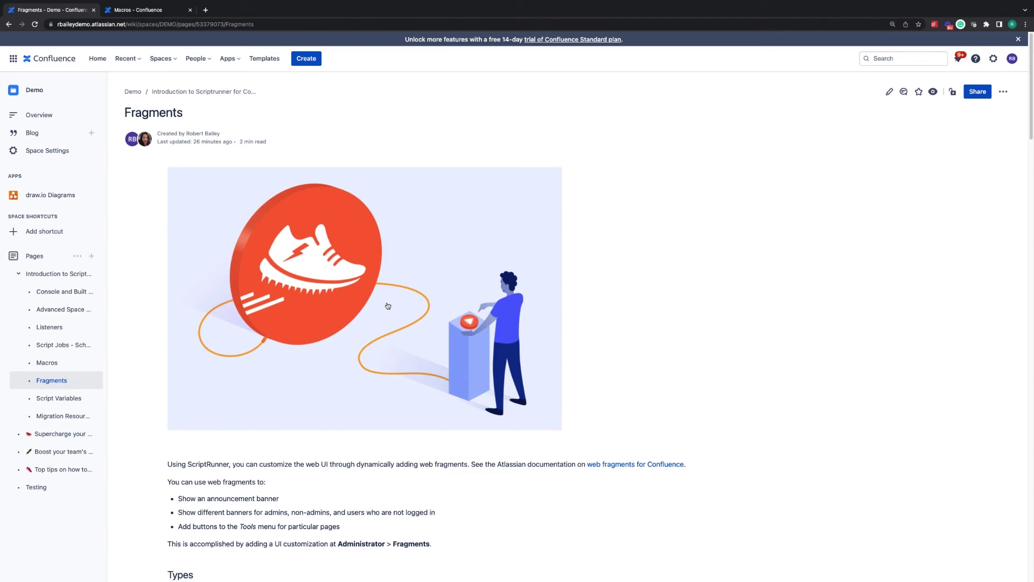
Start a new script fragment limited to the Demo space
left_click(131, 11)
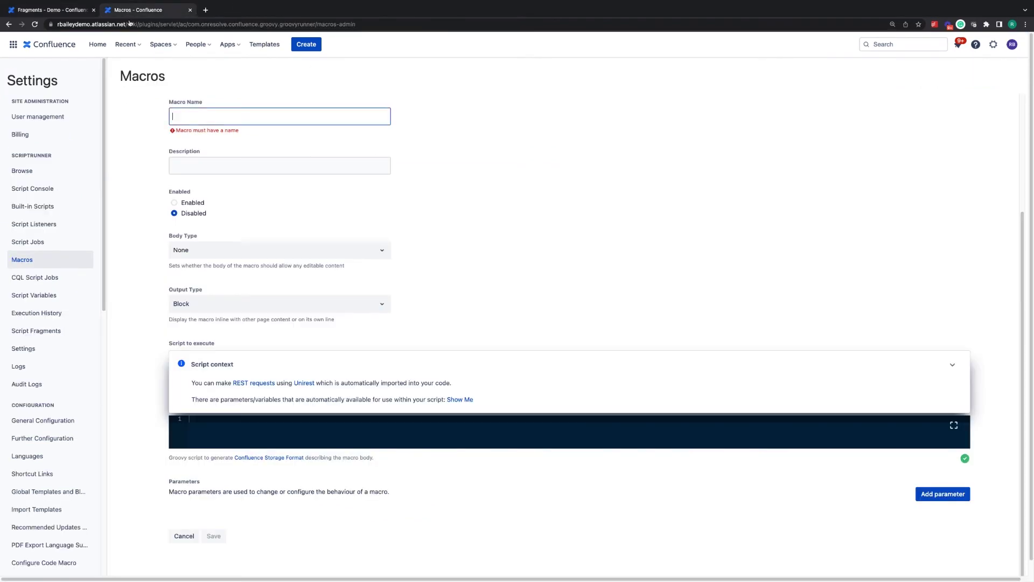
left_click(40, 330)
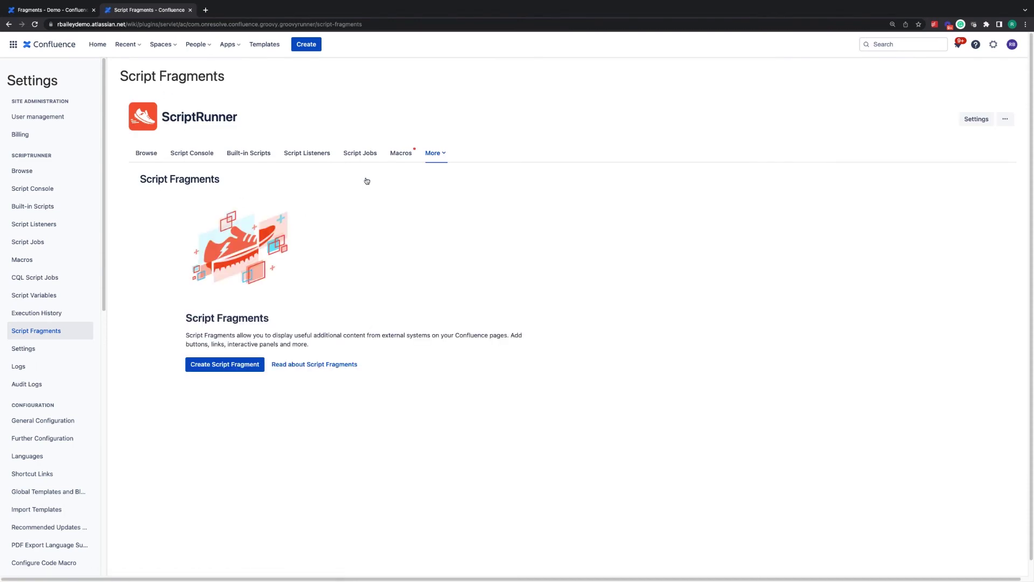
left_click(225, 364)
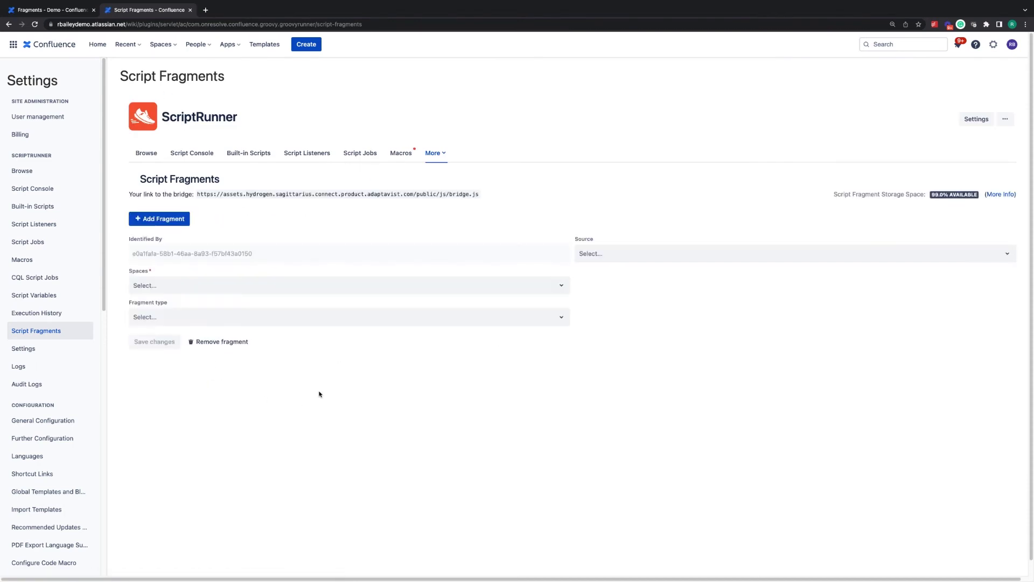
left_click(211, 284)
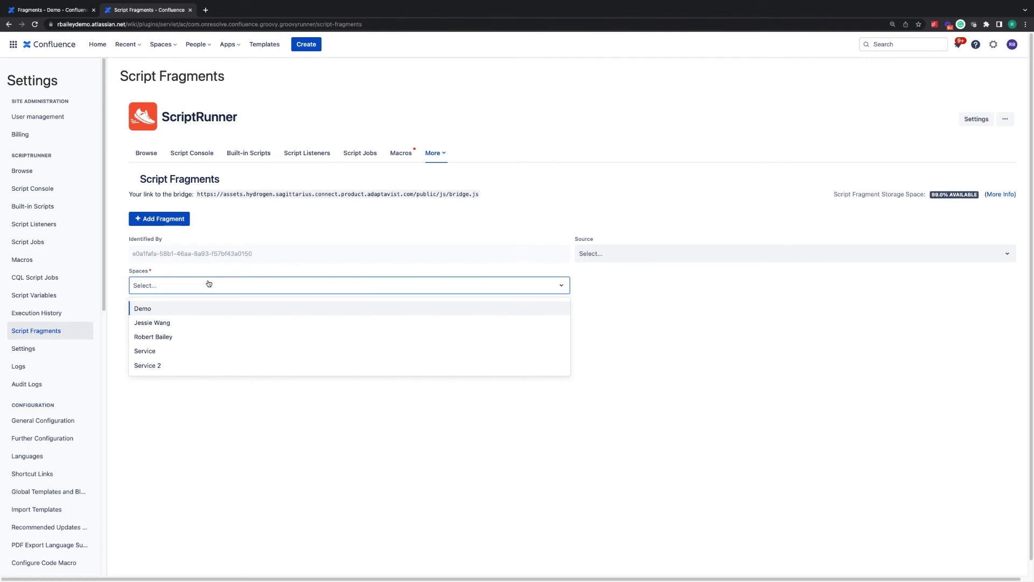
left_click(192, 310)
Compare WebPanel and WebItem locations, then make it a WebPanel in the Header
left_click(246, 319)
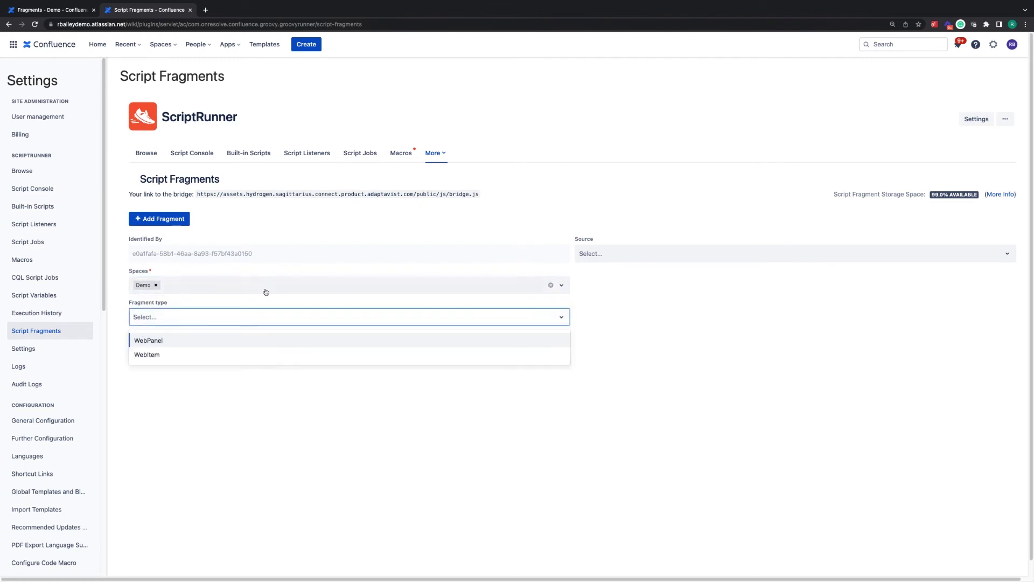
left_click(170, 343)
left_click(198, 352)
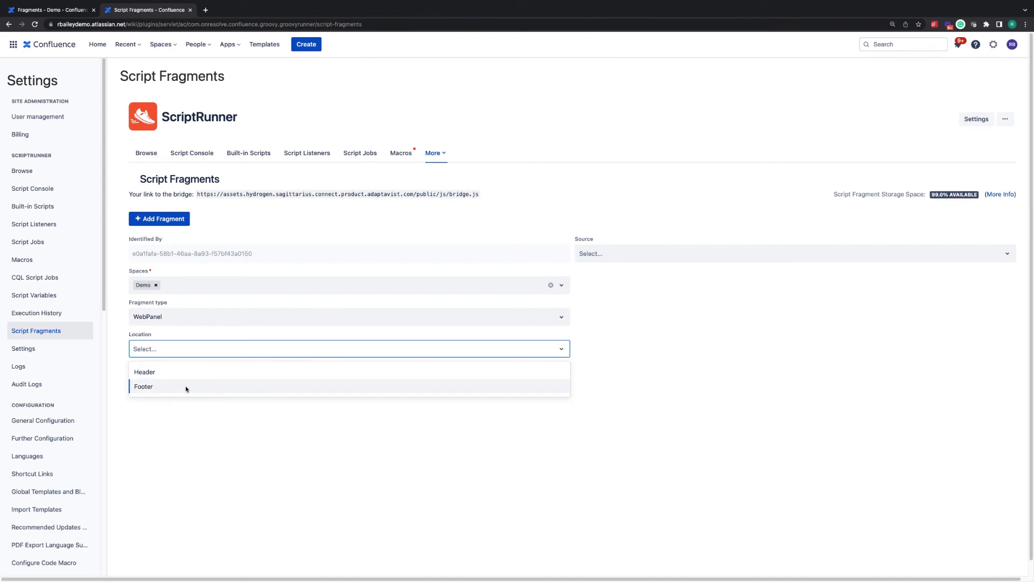
left_click(212, 316)
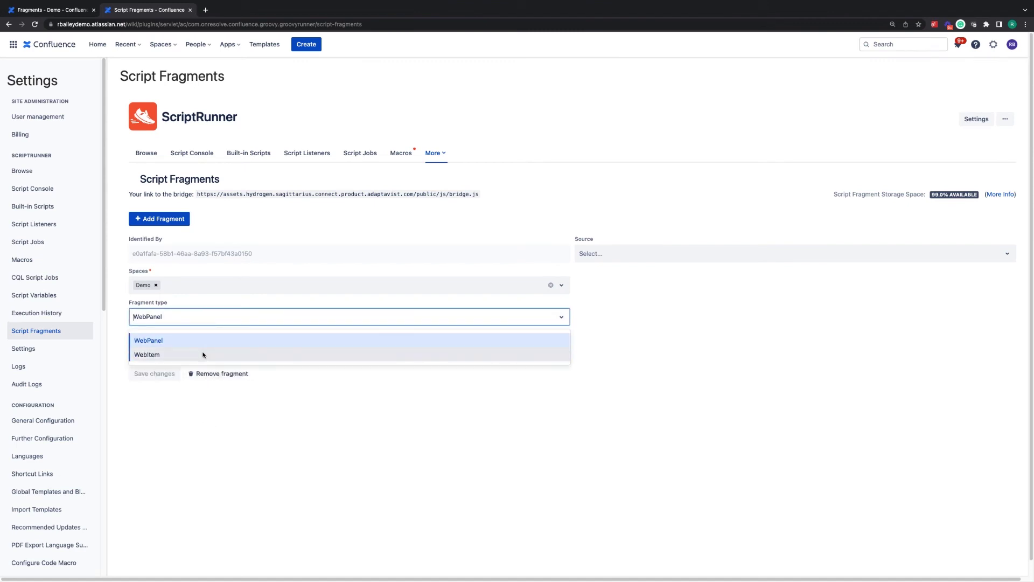
left_click(203, 353)
left_click(213, 351)
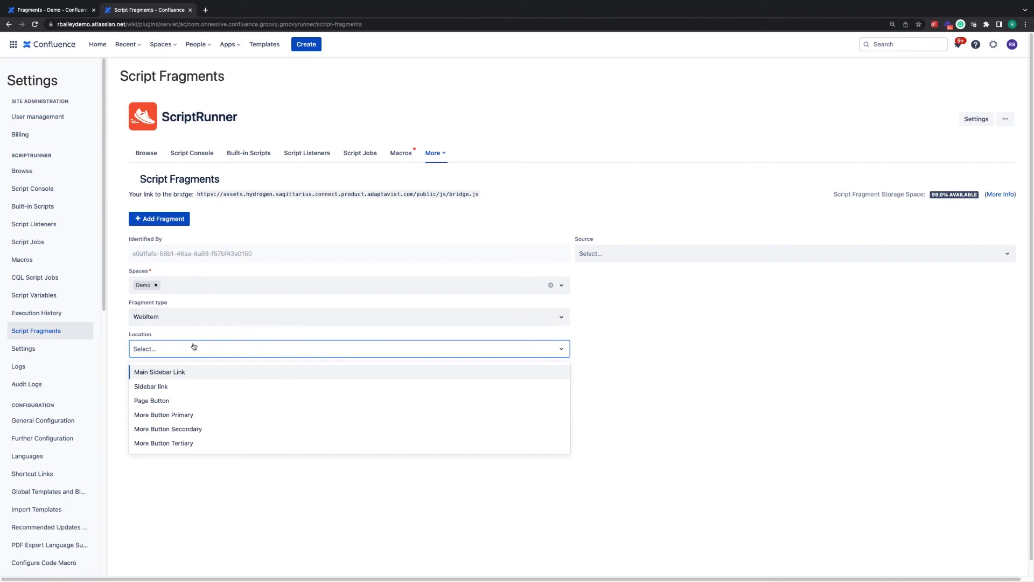
left_click(164, 313)
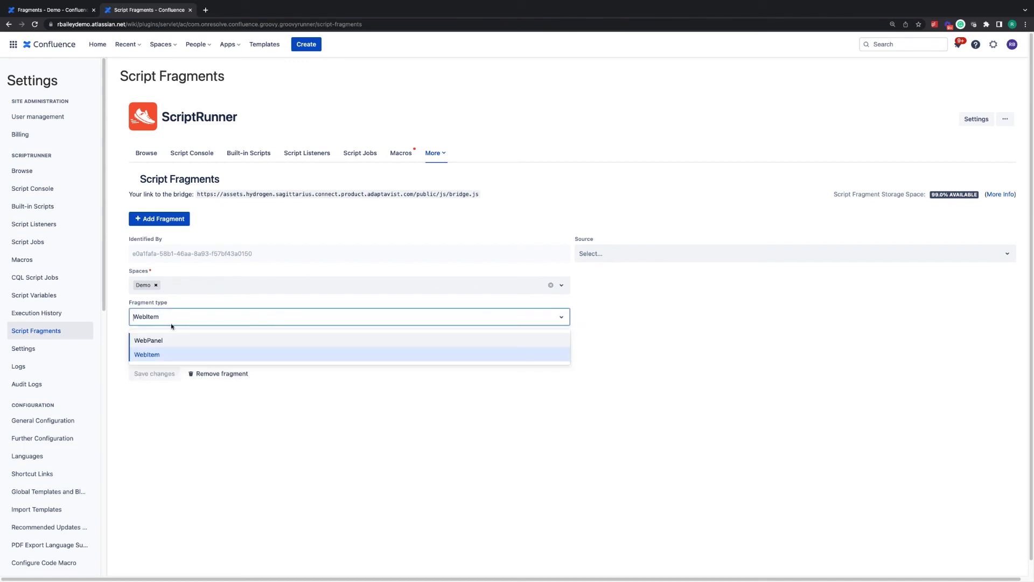
left_click(172, 350)
left_click(161, 348)
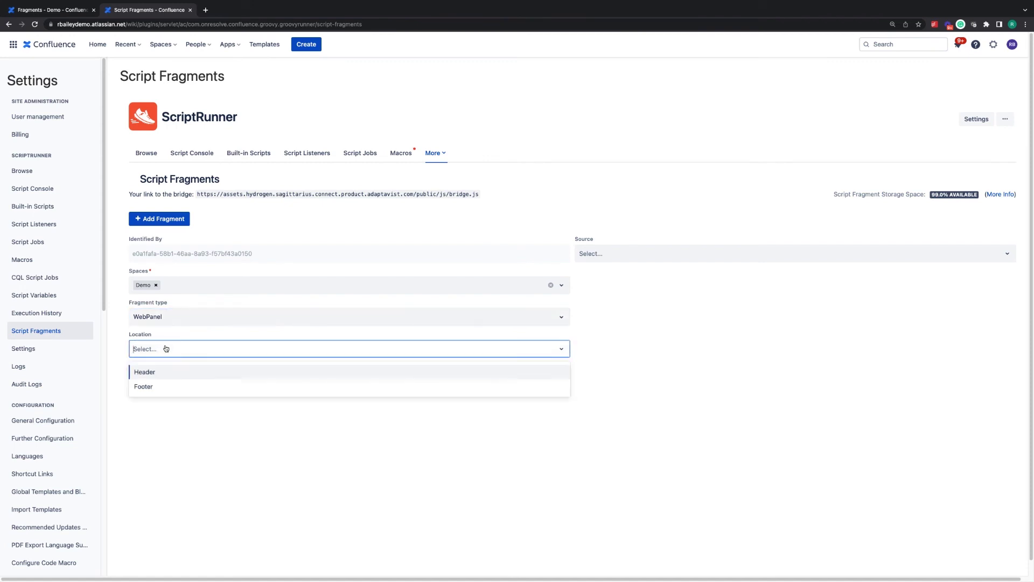
left_click(156, 372)
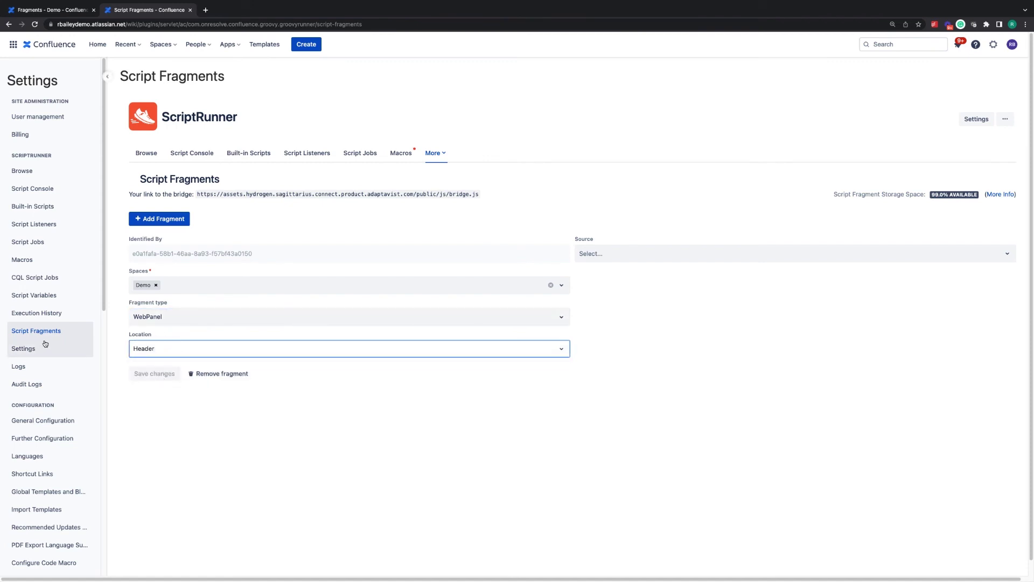
left_click(618, 257)
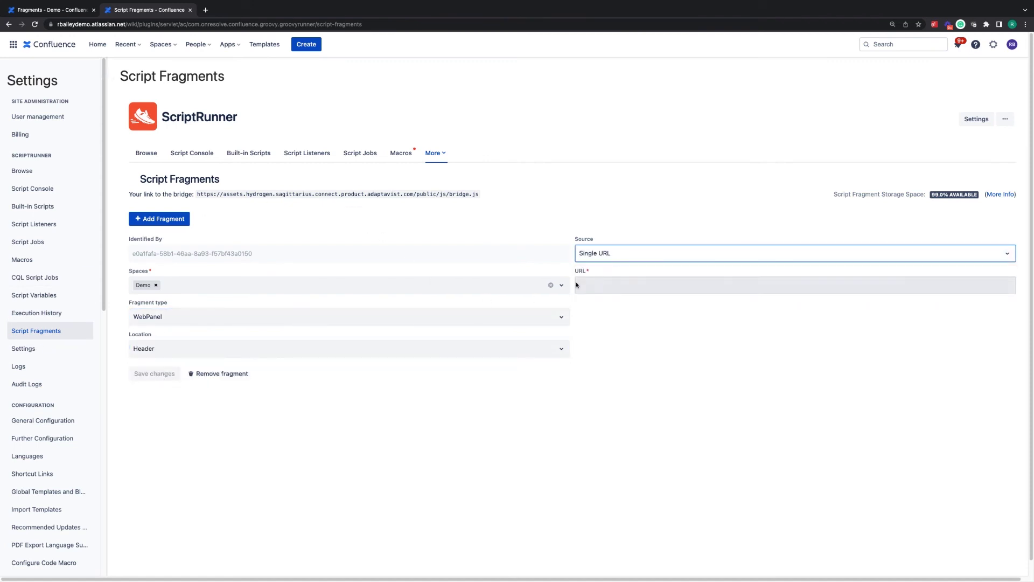
left_click(605, 284)
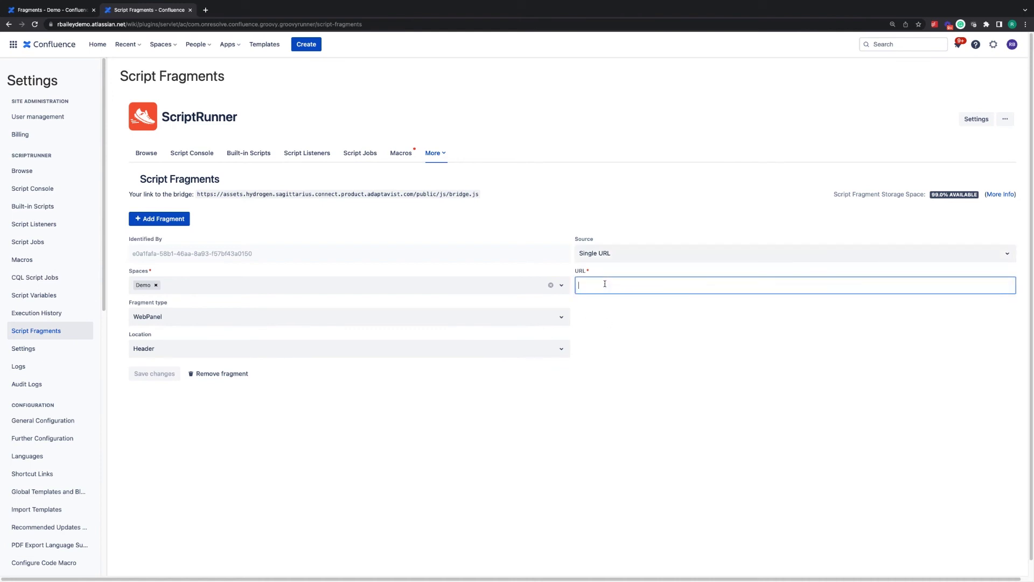
type("www.ad")
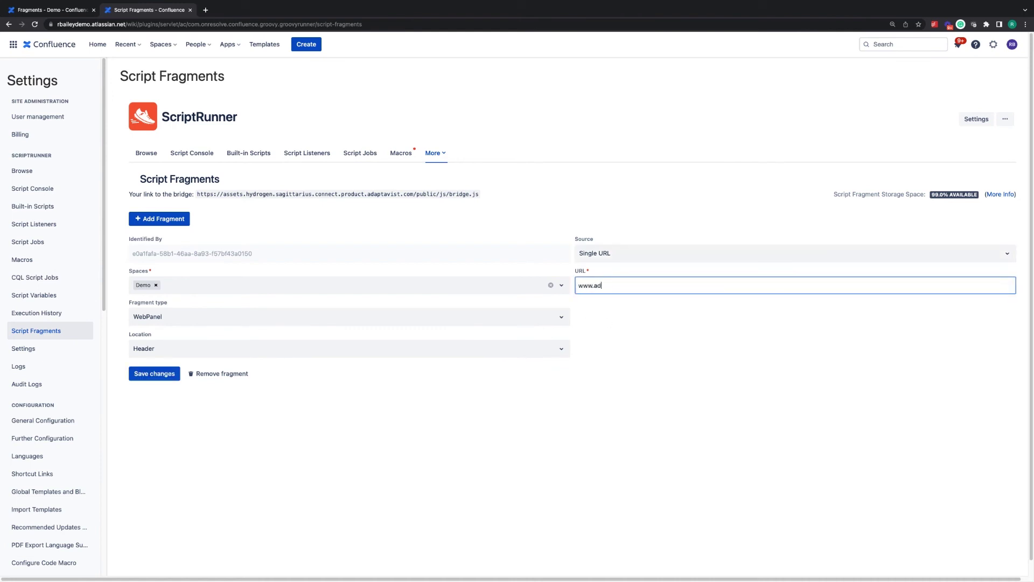
type("aptvist.com")
left_click(153, 374)
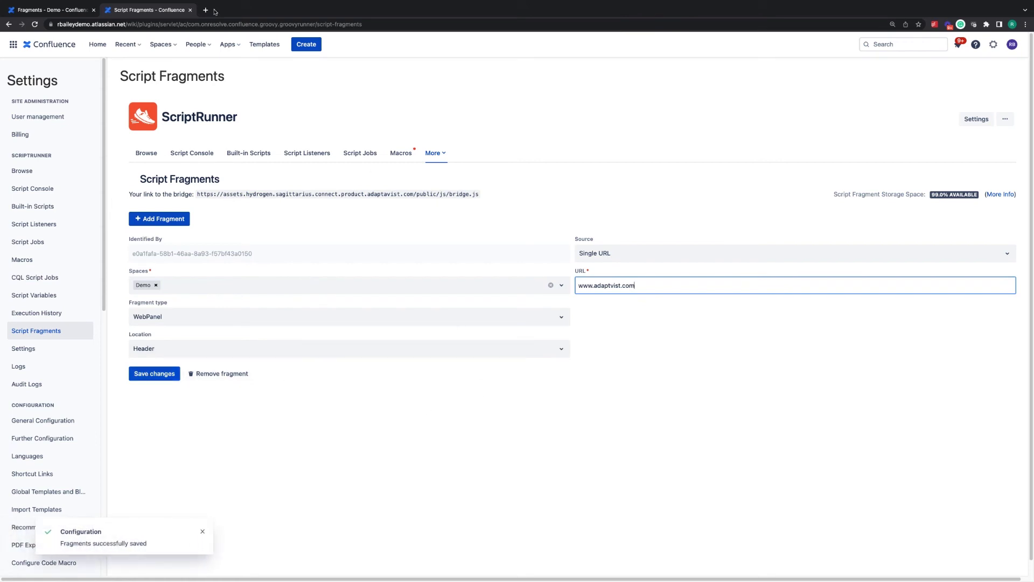
left_click(52, 10)
Reload the Fragments page to show the header panel, then return to Script Fragments
left_click(34, 24)
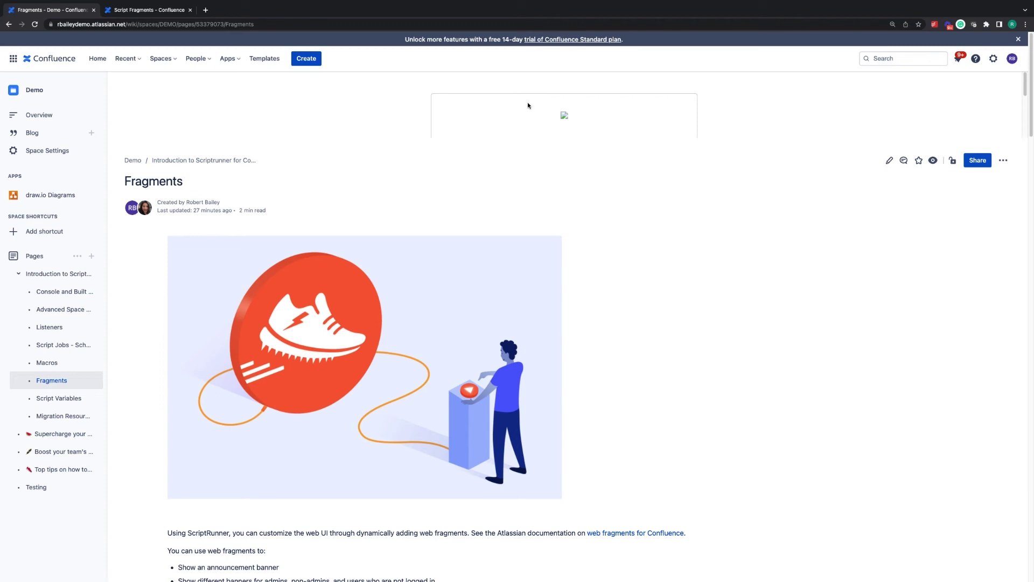
key("ctrl+Tab")
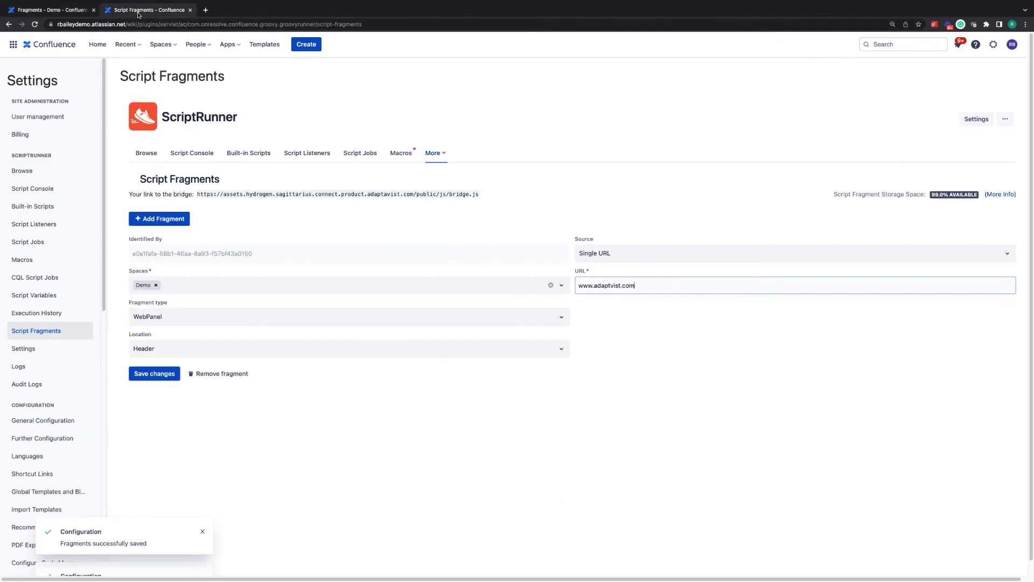
Switch the fragment source to separate HTML, CSS and JS URLs and select the HTML URL field
left_click(632, 254)
left_click(634, 289)
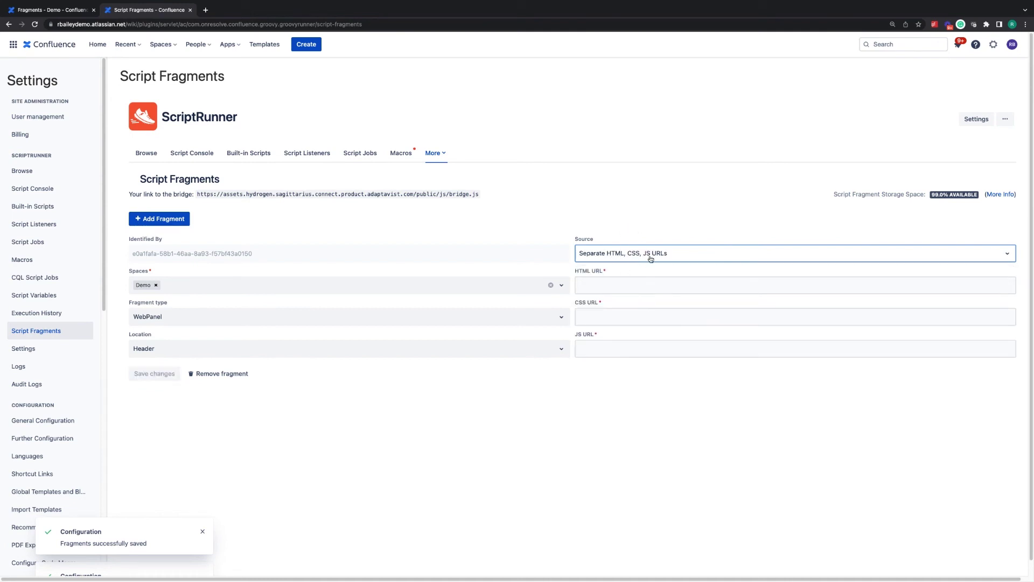
left_click(629, 281)
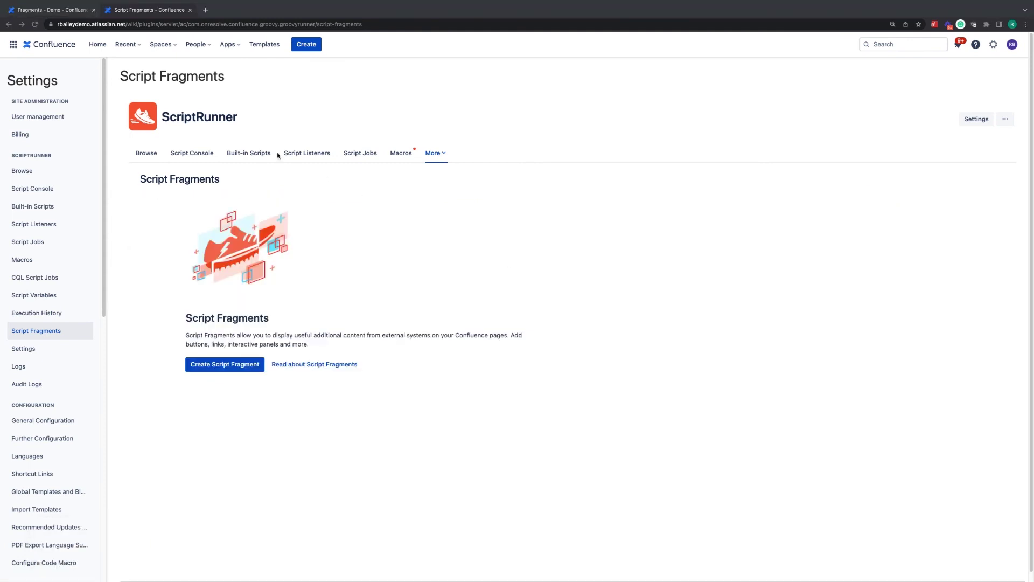
Open the Demo space's Script Variables page and scroll through its explanation
left_click(63, 11)
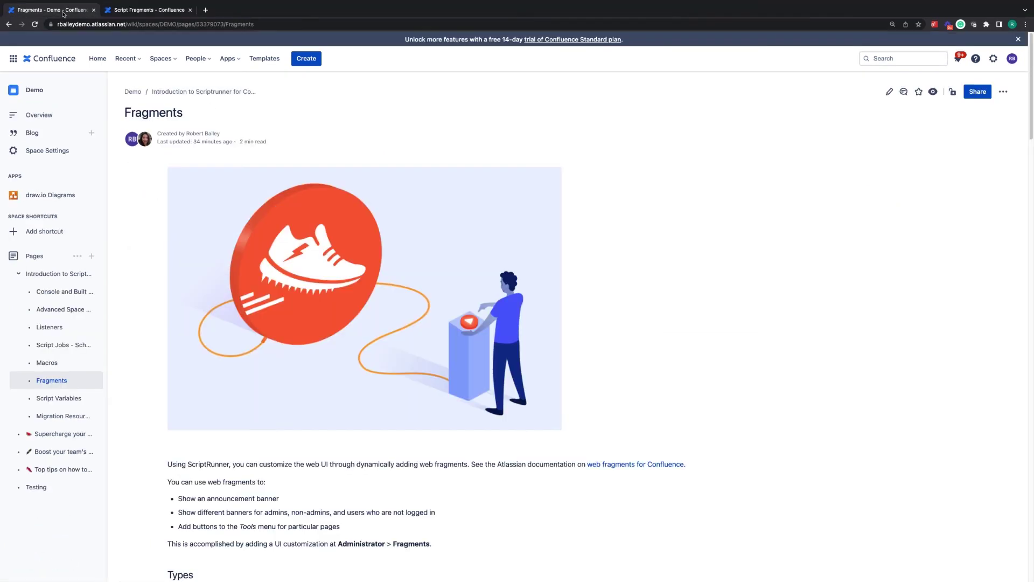
left_click(50, 399)
scroll(376, 367, "down", 2)
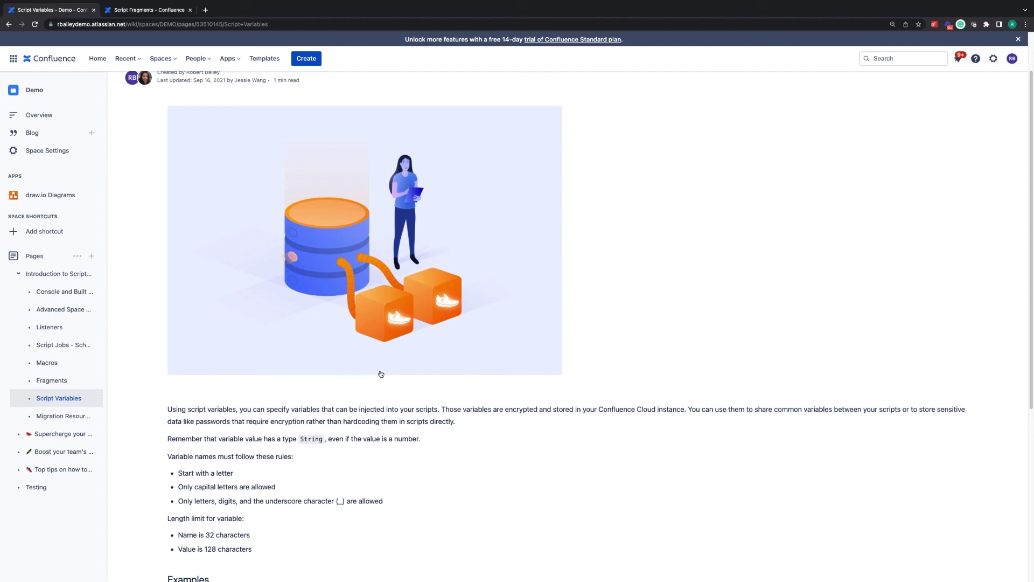
Open ScriptRunner's Script Variables admin page listing JIRAAPITOKEN and ADMINNAME
left_click(156, 10)
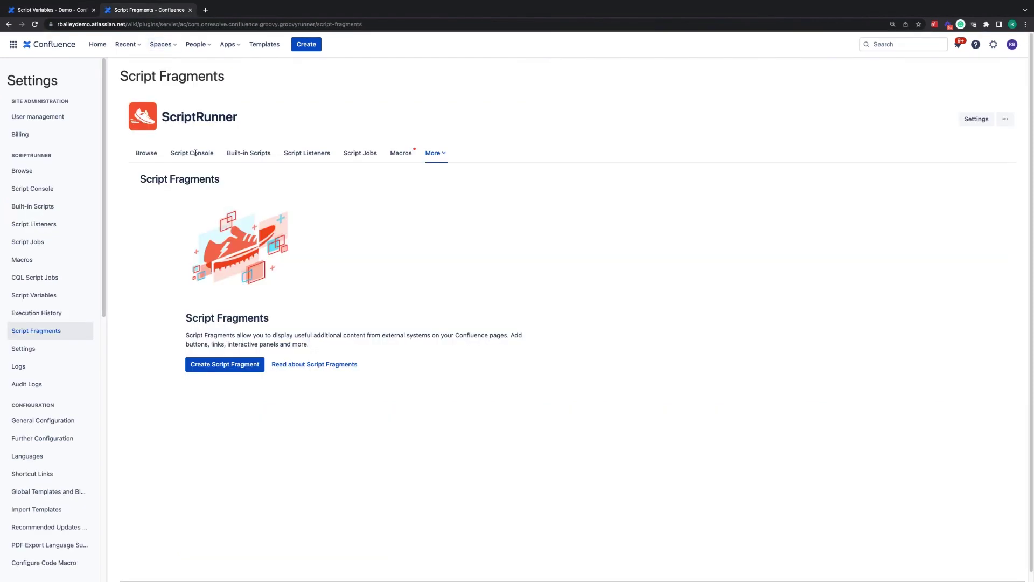
left_click(54, 295)
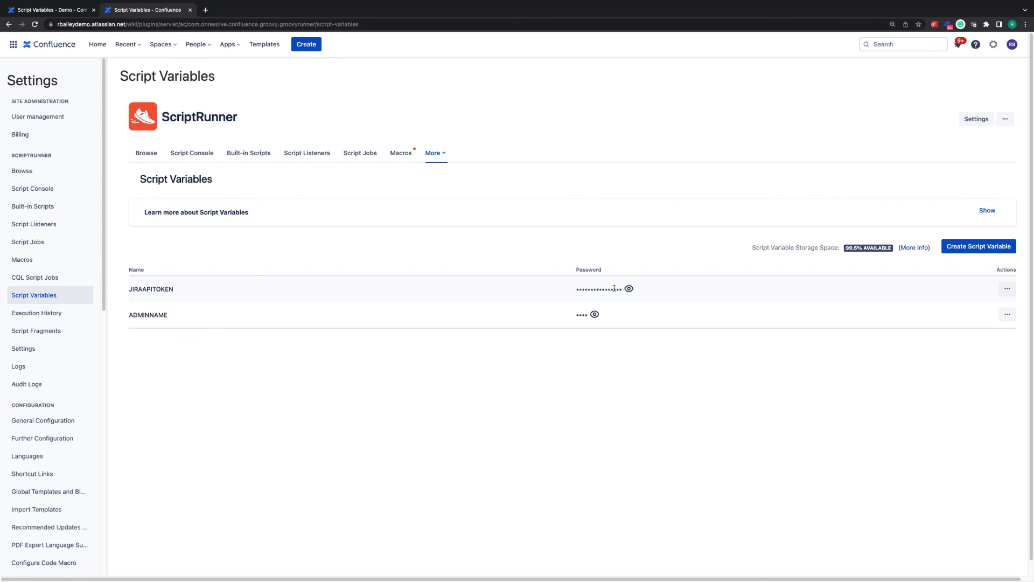
Create and save a JIRAURL script variable holding the Jira site URL
left_click(980, 248)
left_click(207, 239)
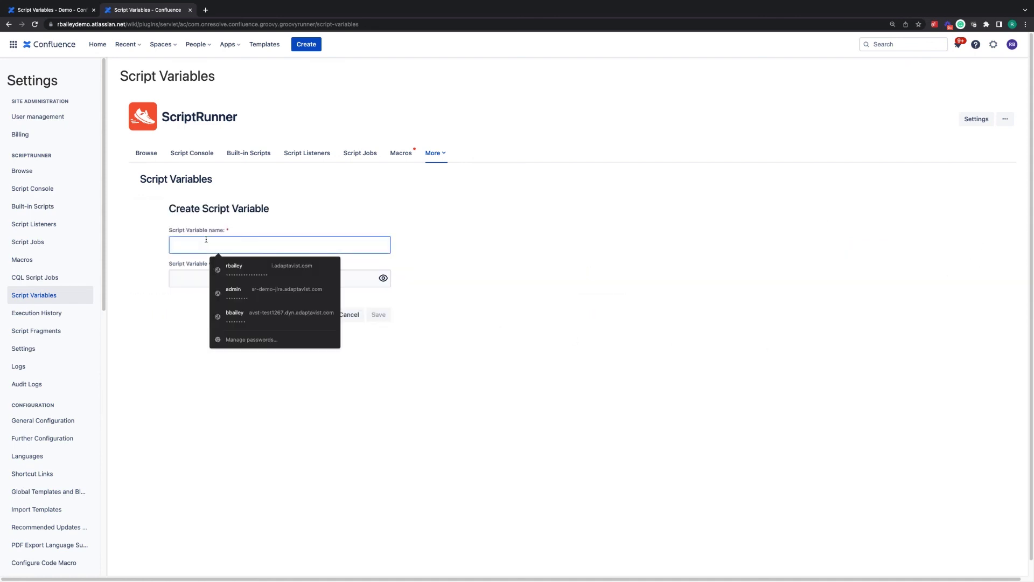
type("JIRA")
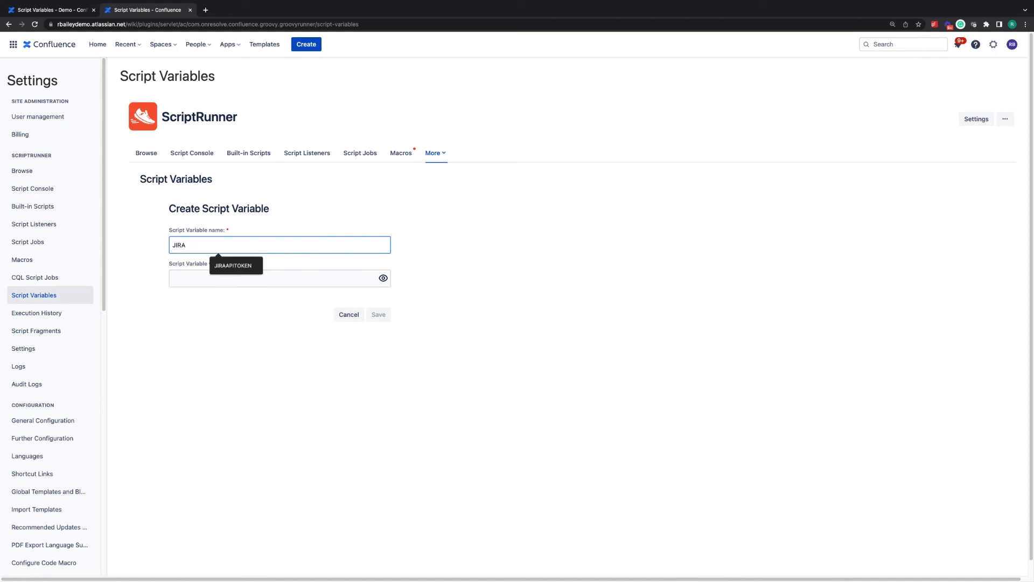
type("URL")
left_click(183, 276)
type("https://rb")
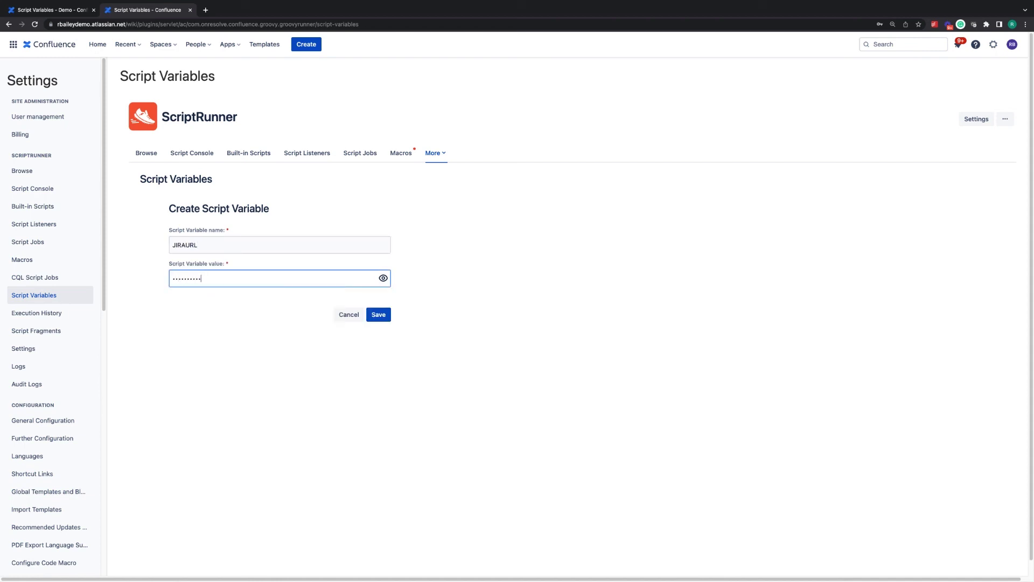
type("aileydemo.atla")
left_click(373, 317)
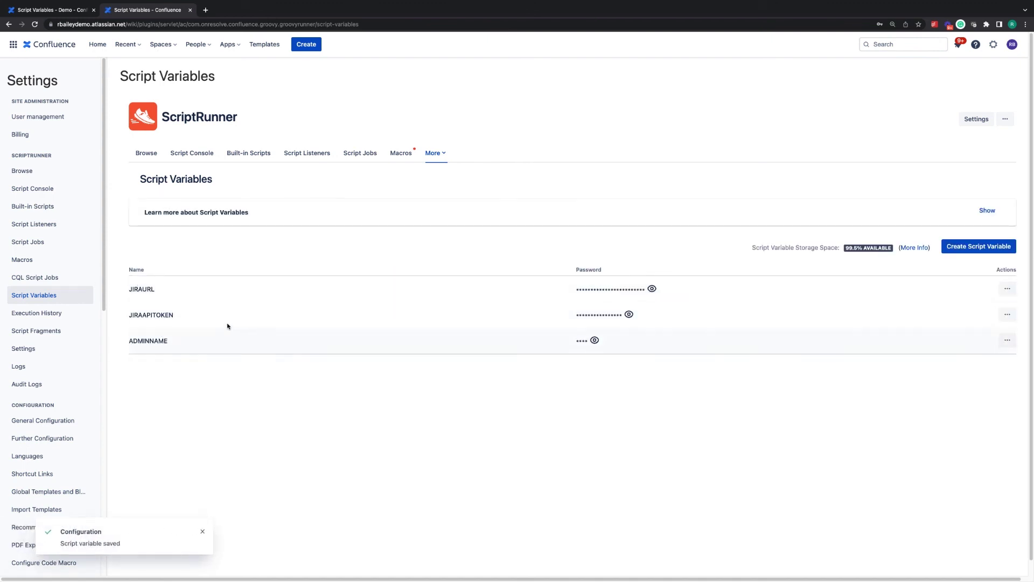
left_click(202, 531)
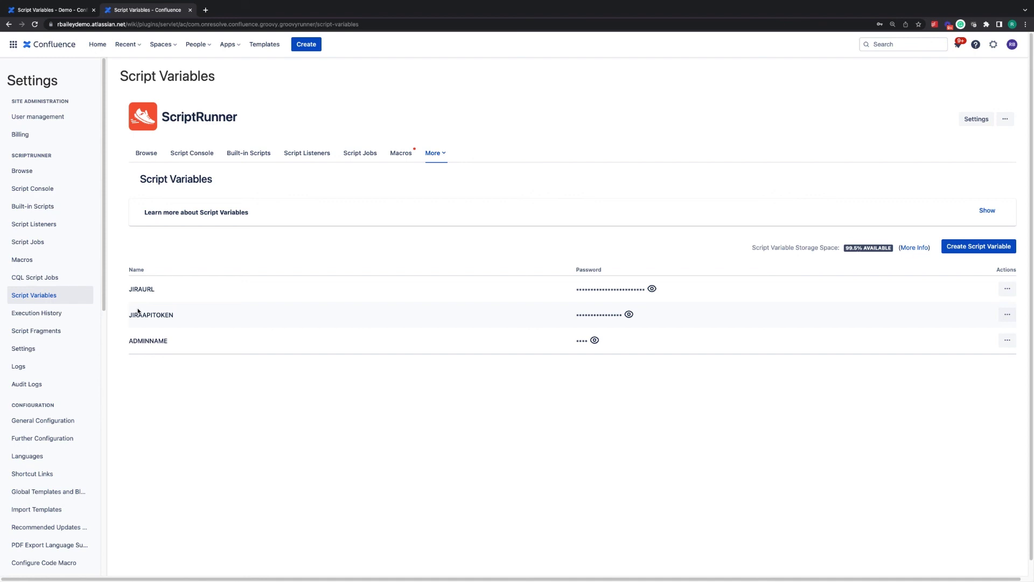
mouse_move(372, 2)
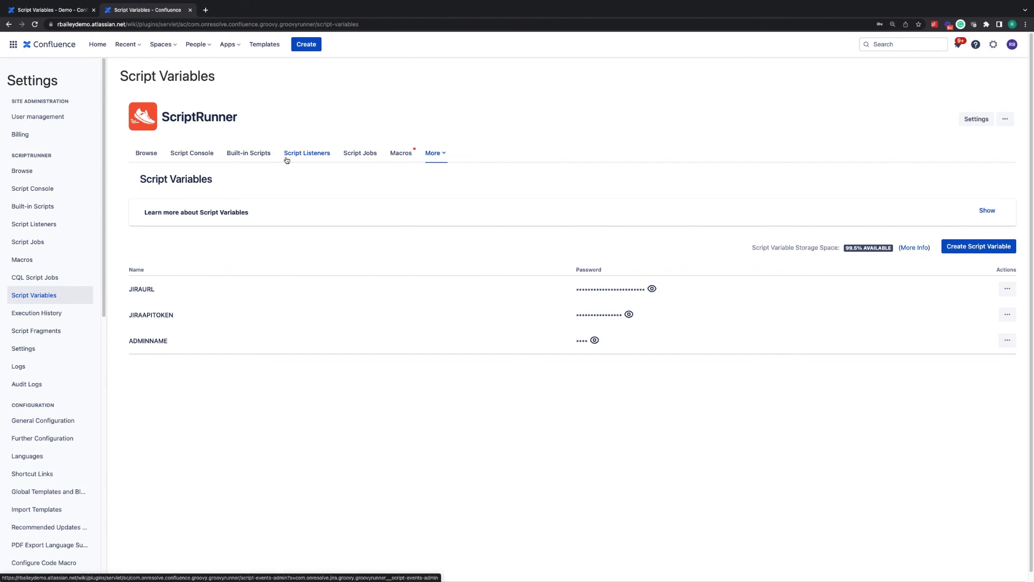
left_click(205, 10)
Paste and load the ScriptRunner for Confluence Cloud docs URL, then return to the Script Variables tab
right_click(209, 24)
left_click(236, 73)
key("Return")
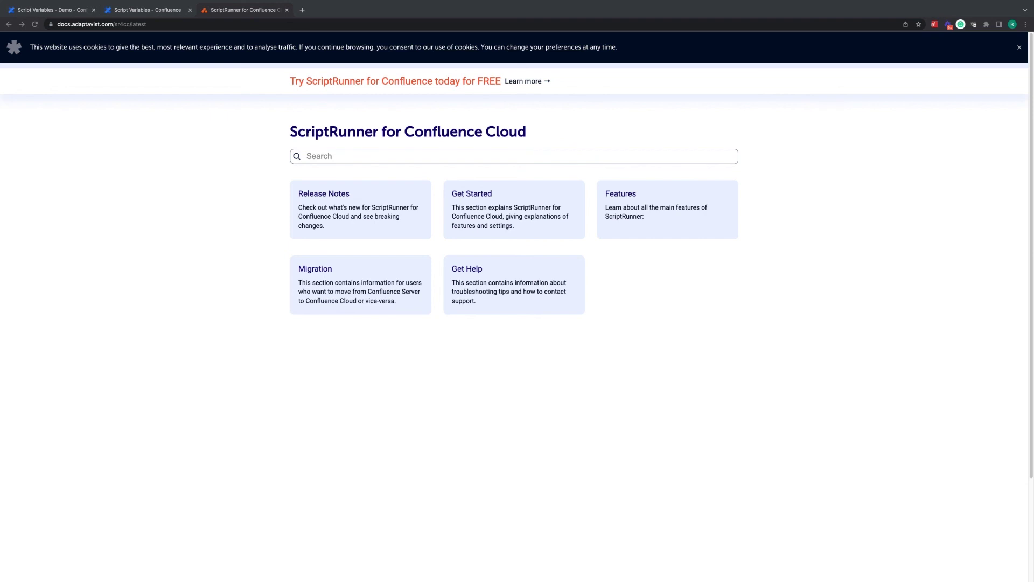
left_click(36, 10)
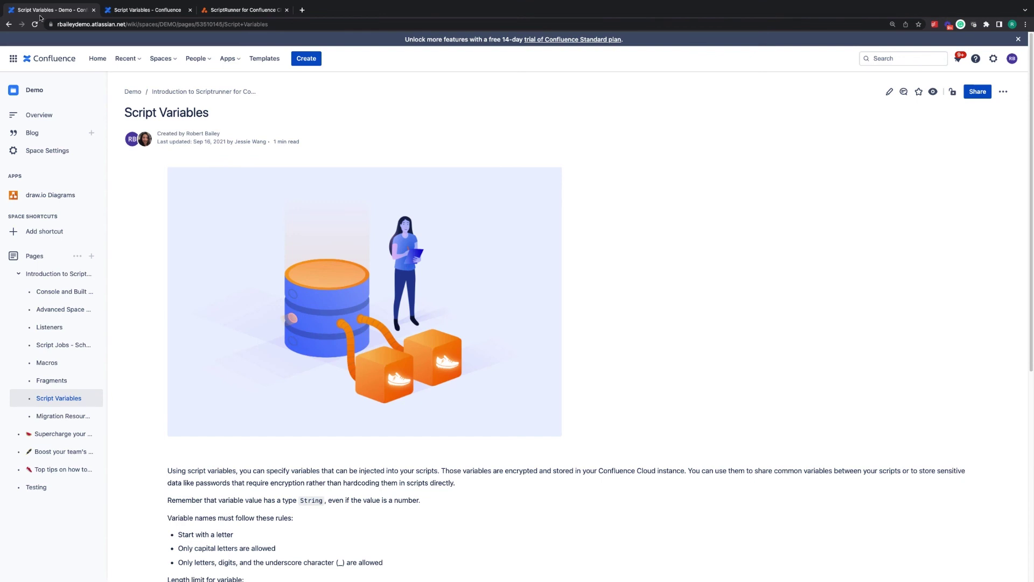
left_click(58, 416)
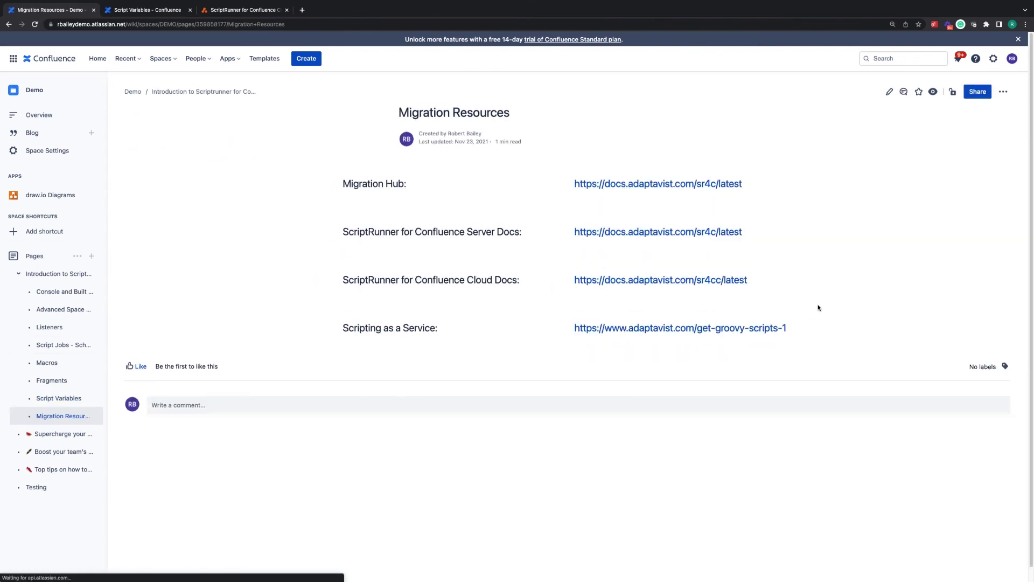